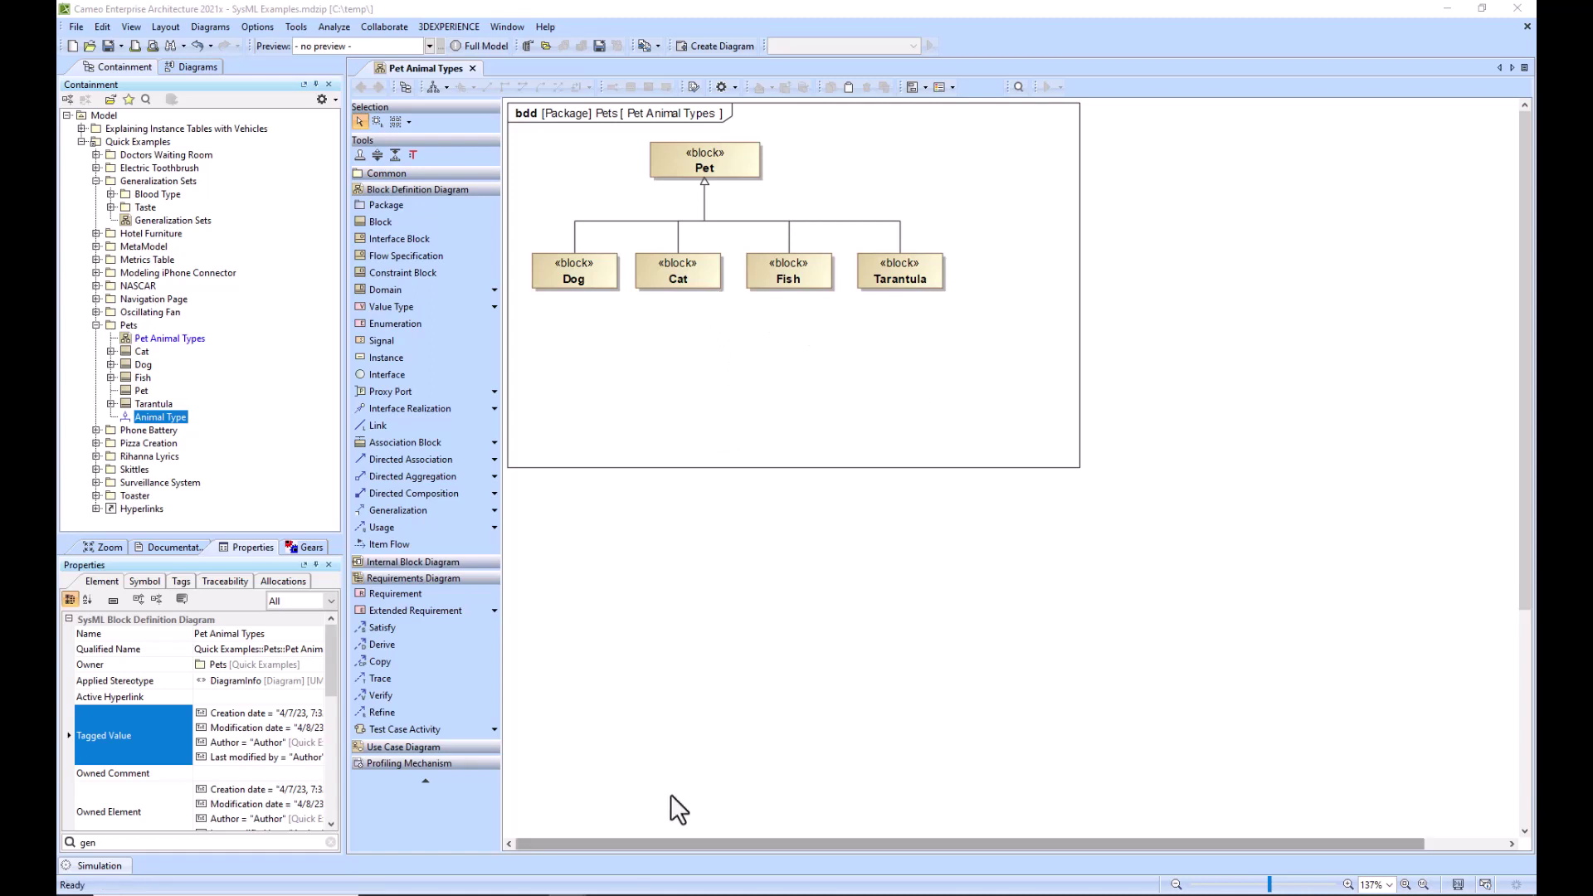
# Copy the ten pet names, Dog through Frog (cells B3:B12), from the Excel list.
pyautogui.hotkey('alt', 'Tab')
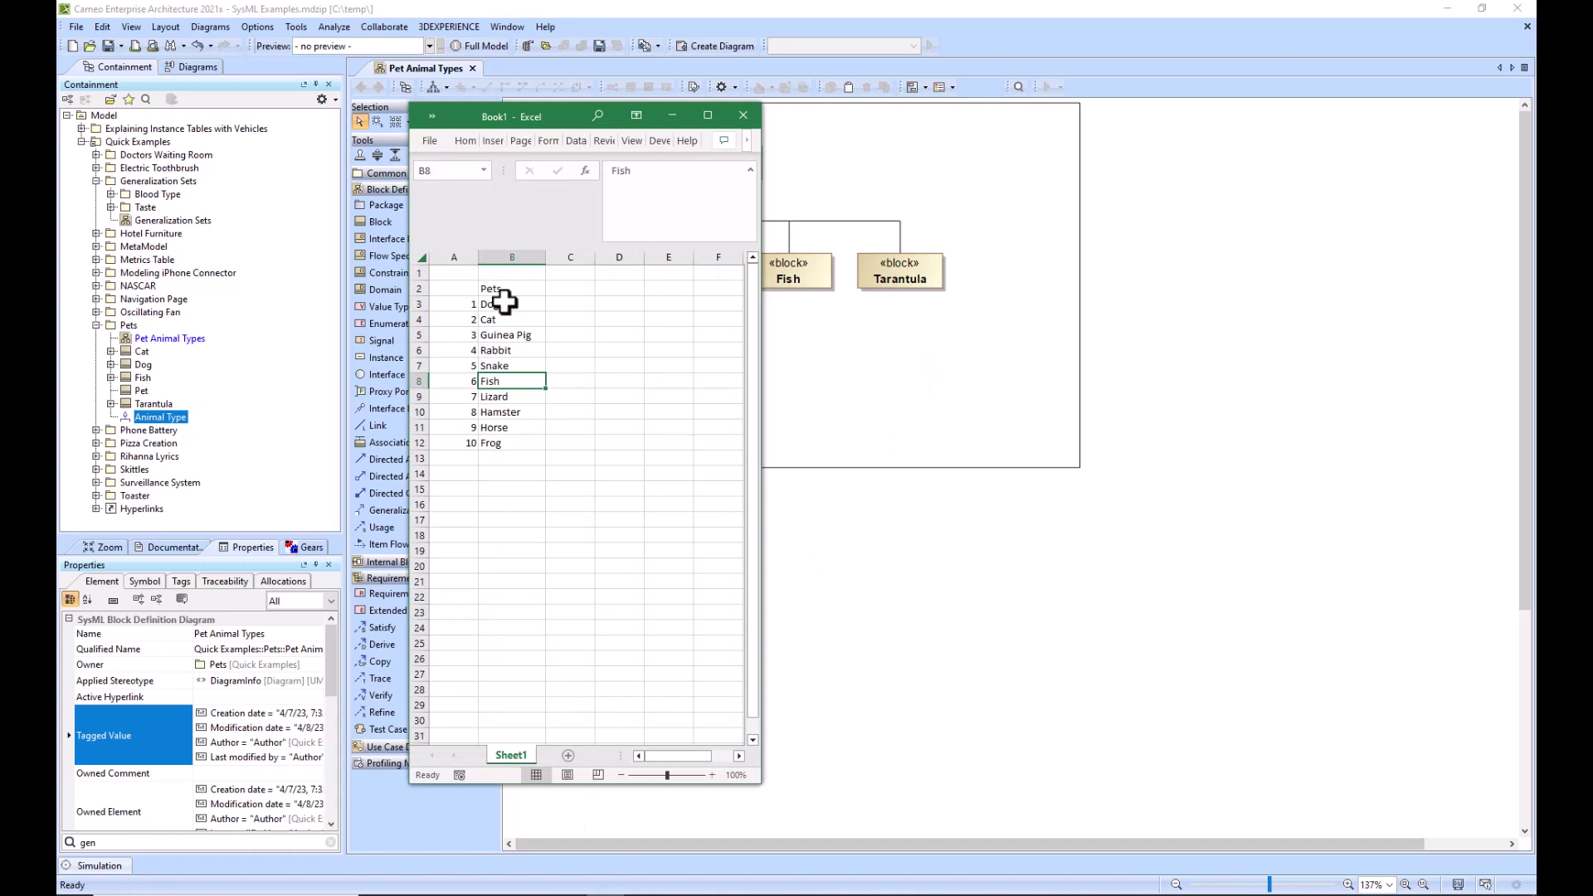
pyautogui.moveTo(503, 304); pyautogui.dragTo(512, 434)
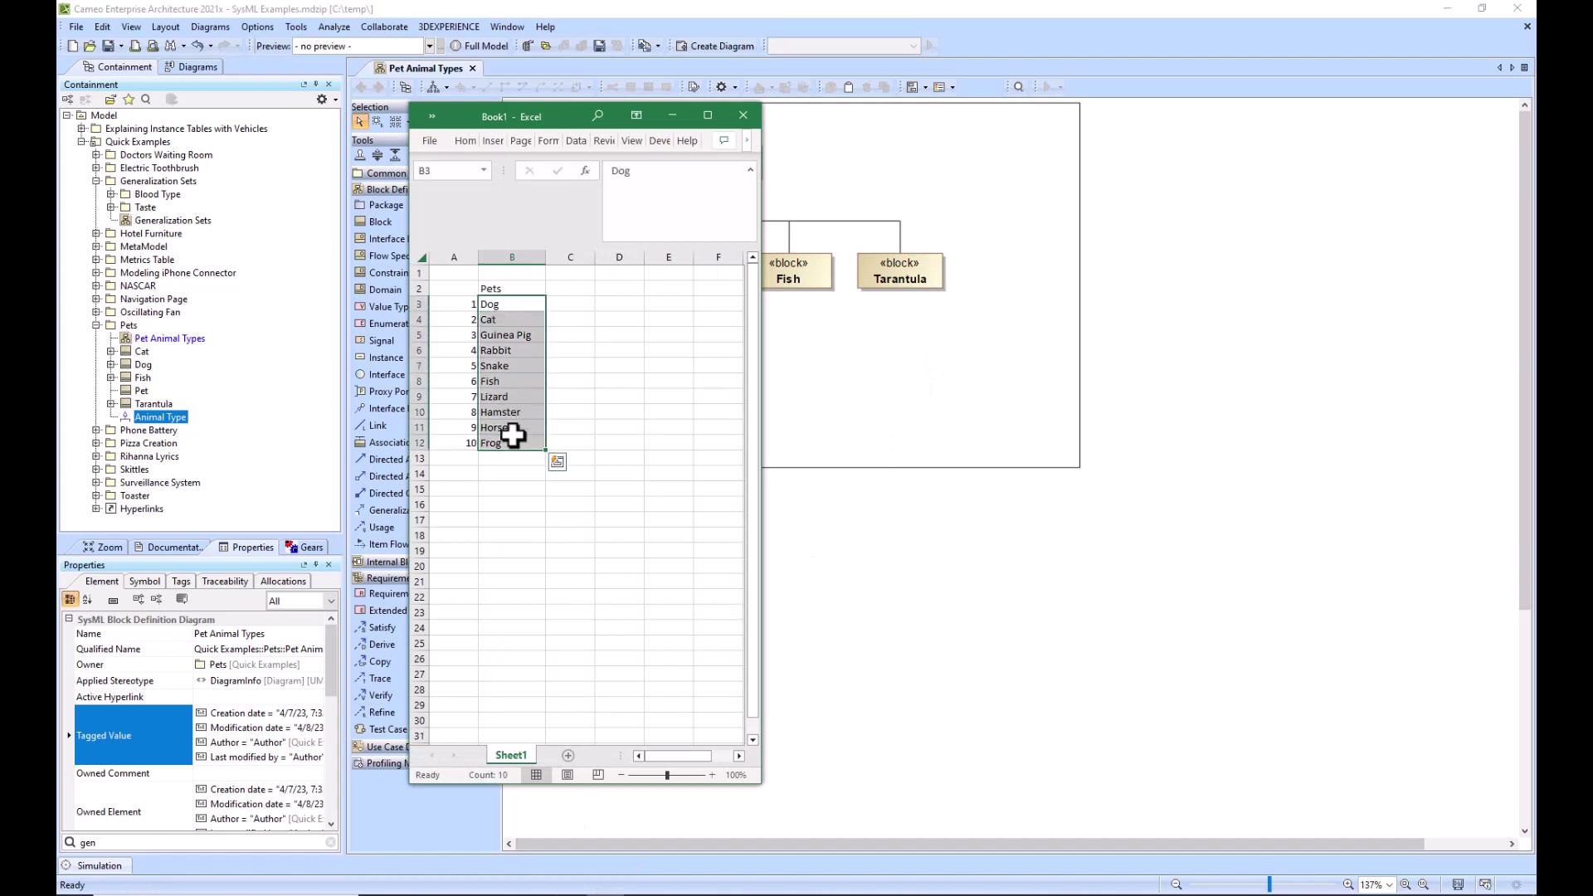
pyautogui.hotkey('ctrl', 'c')
# Paste the copied names into the Pets package as blocks, adding Frog, Guinea Pig, Hamster, Horse, Lizard, Rabbit and Snake.
pyautogui.click(873, 387)
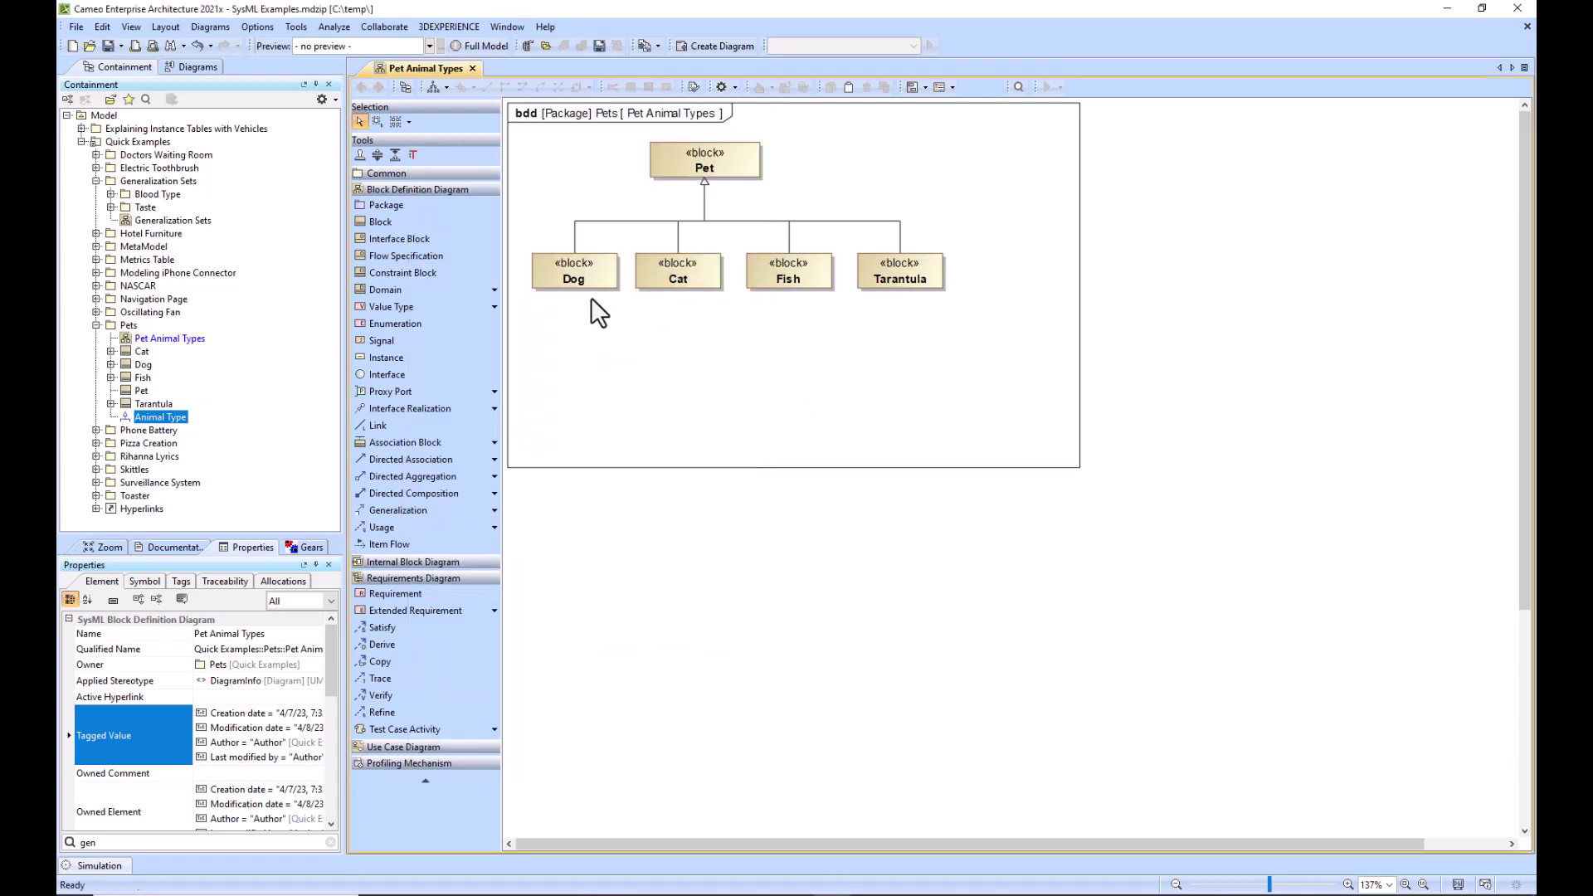
pyautogui.click(126, 325)
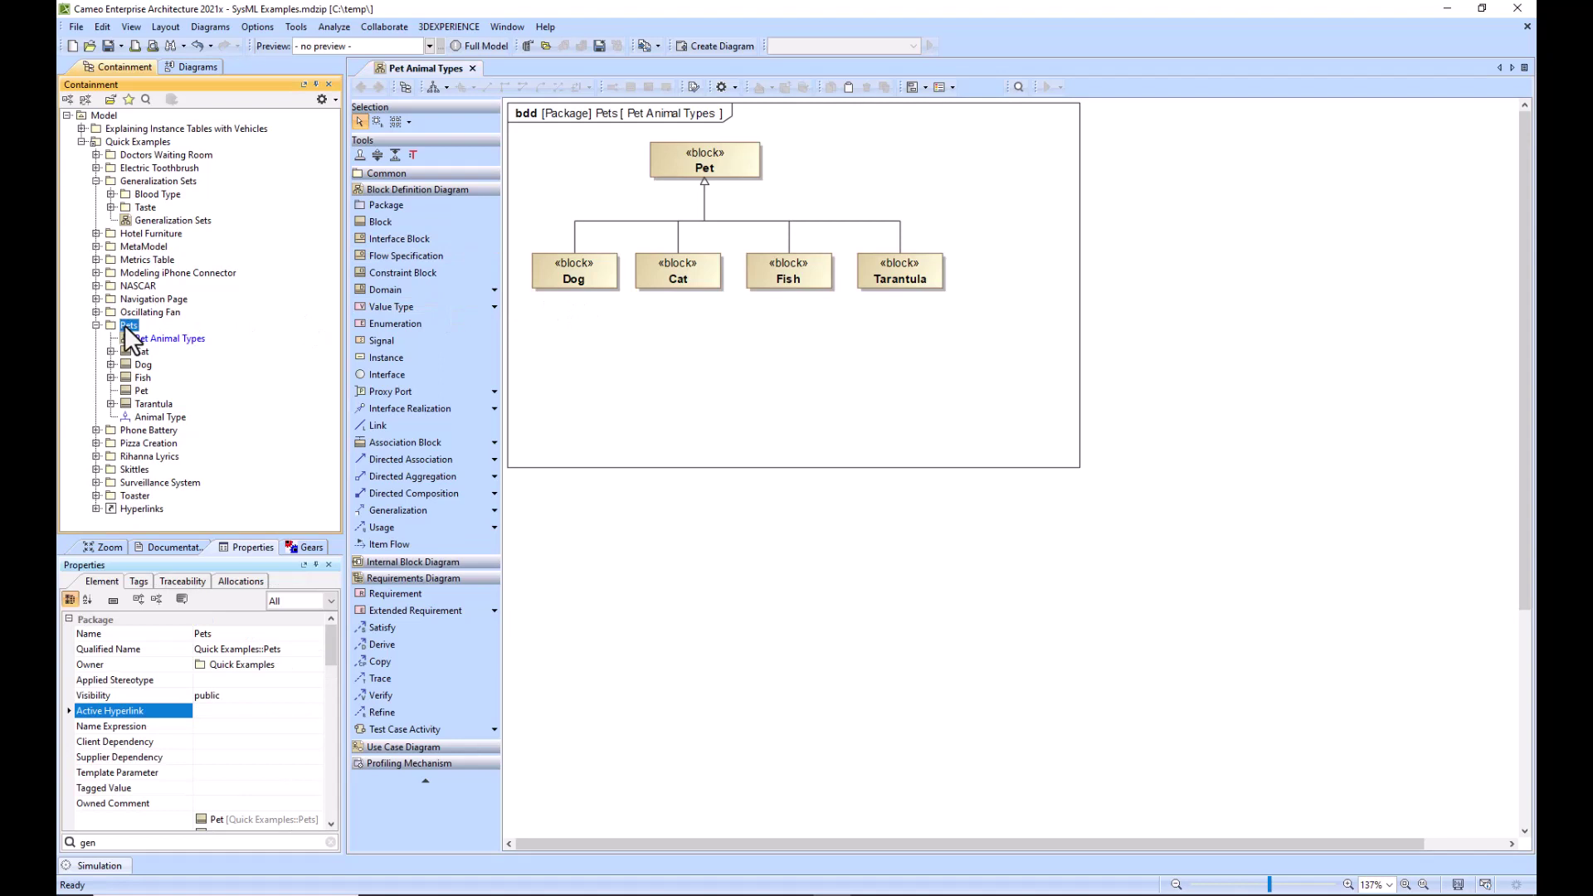
pyautogui.hotkey('ctrl', 'alt', 'n')
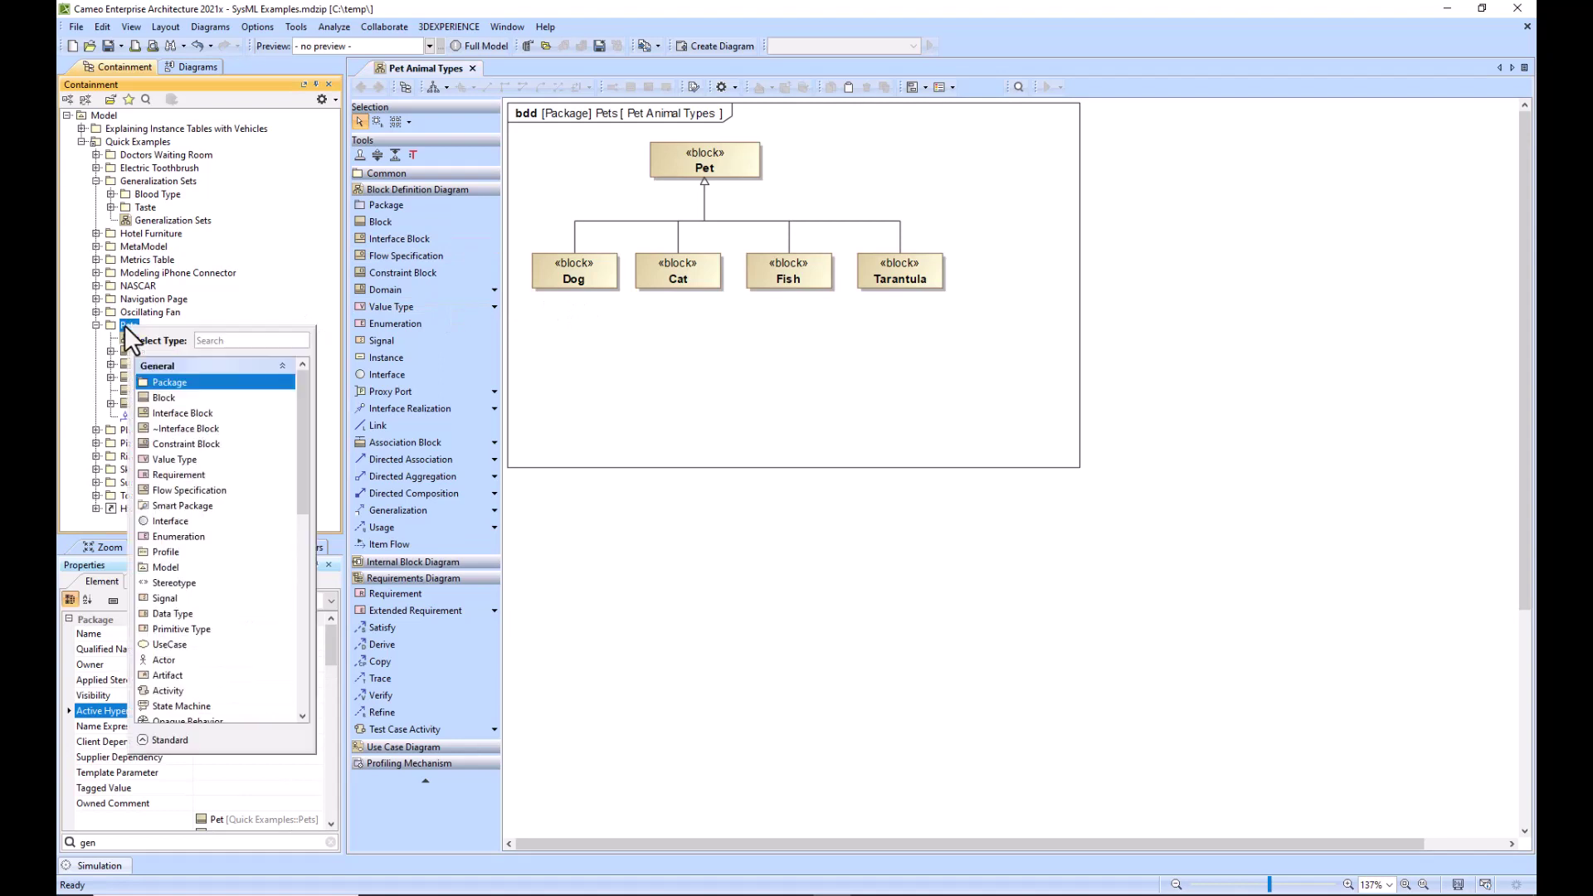
pyautogui.click(177, 398)
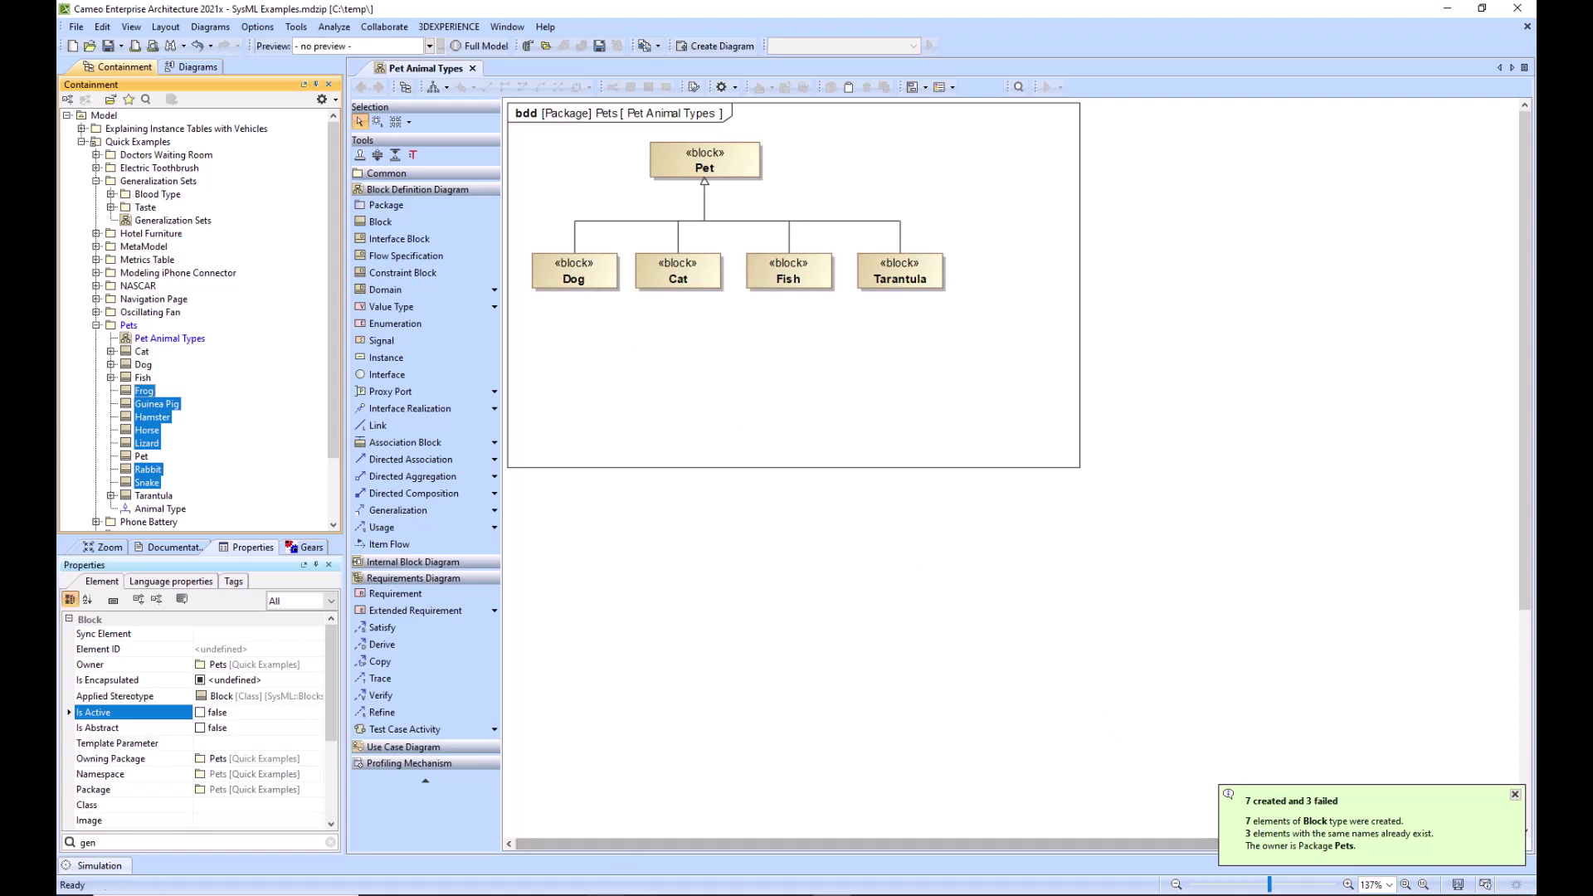
pyautogui.hotkey('alt', 'Tab')
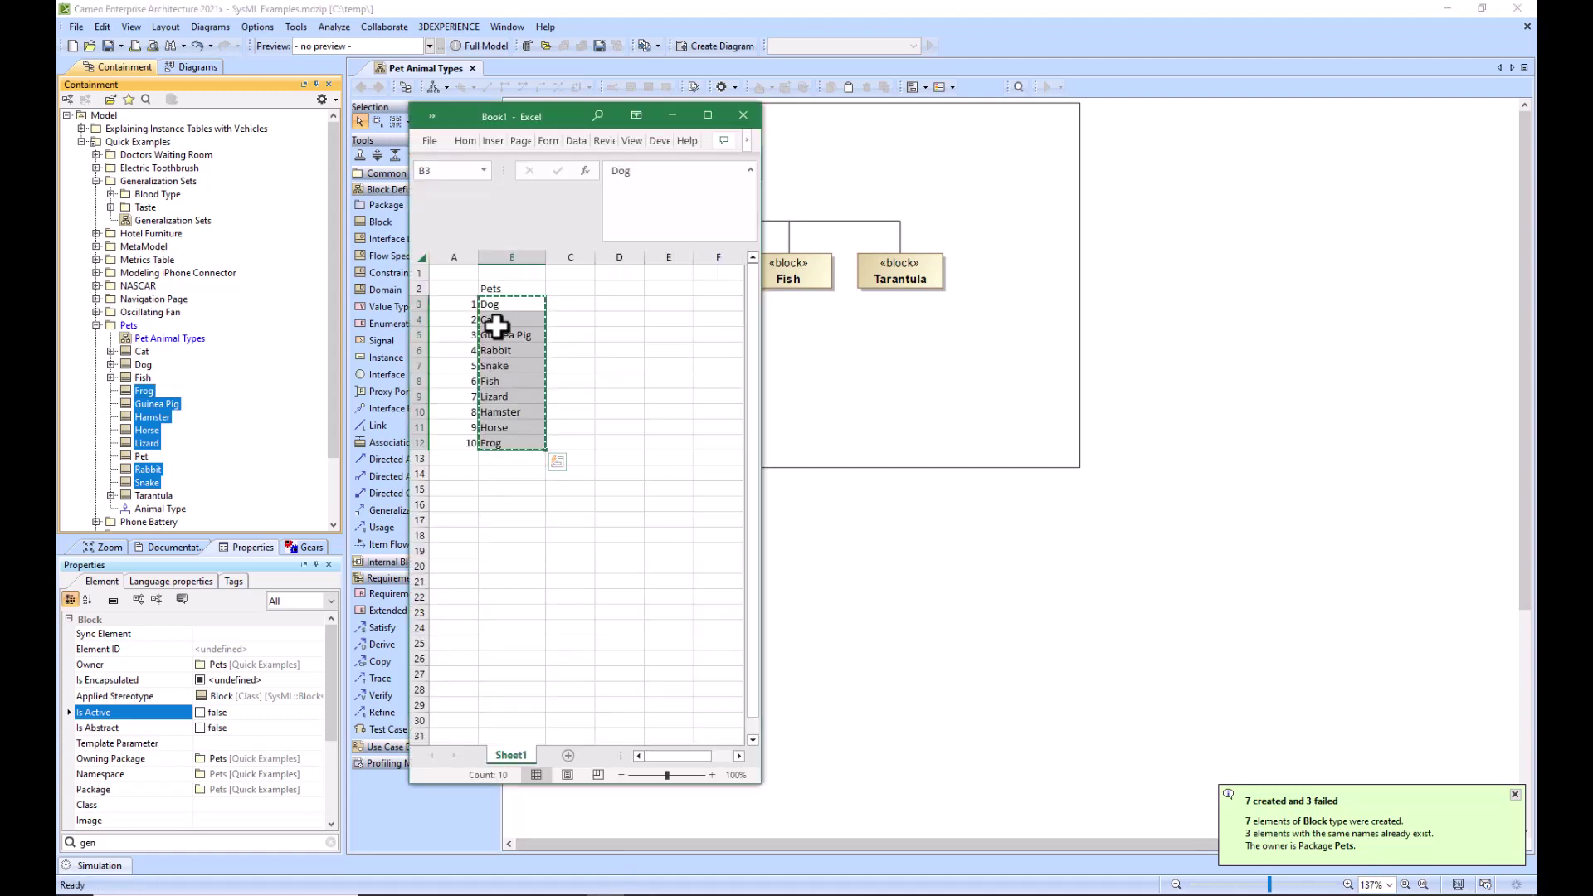
# Drag the seven new blocks, Frog through Snake, from the Containment tree onto the diagram below the existing pets.
pyautogui.click(672, 116)
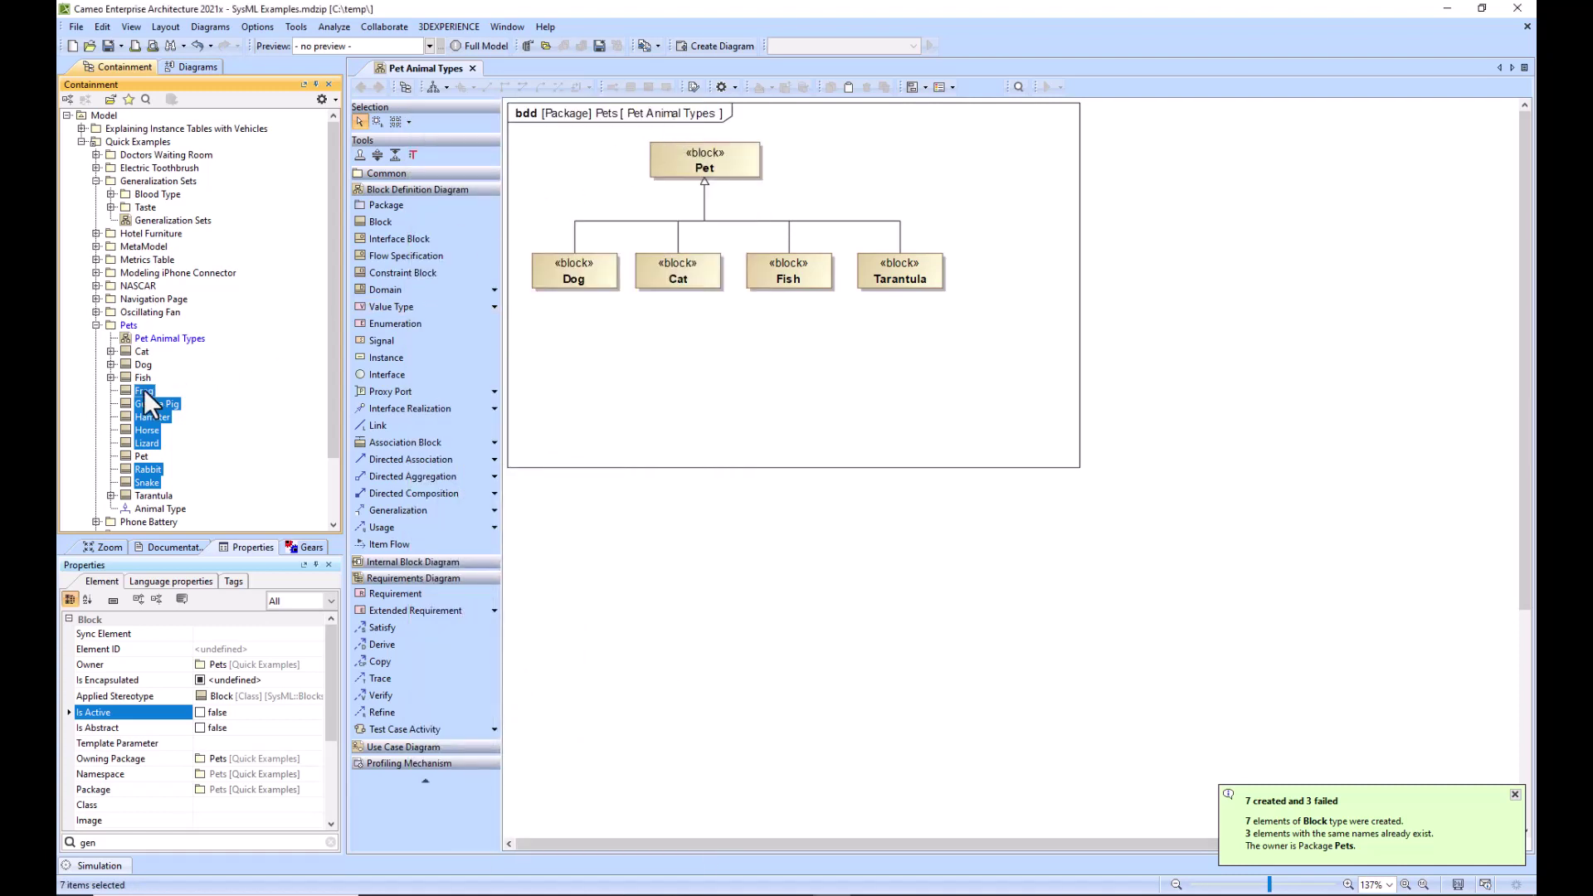
pyautogui.moveTo(143, 390); pyautogui.dragTo(625, 350)
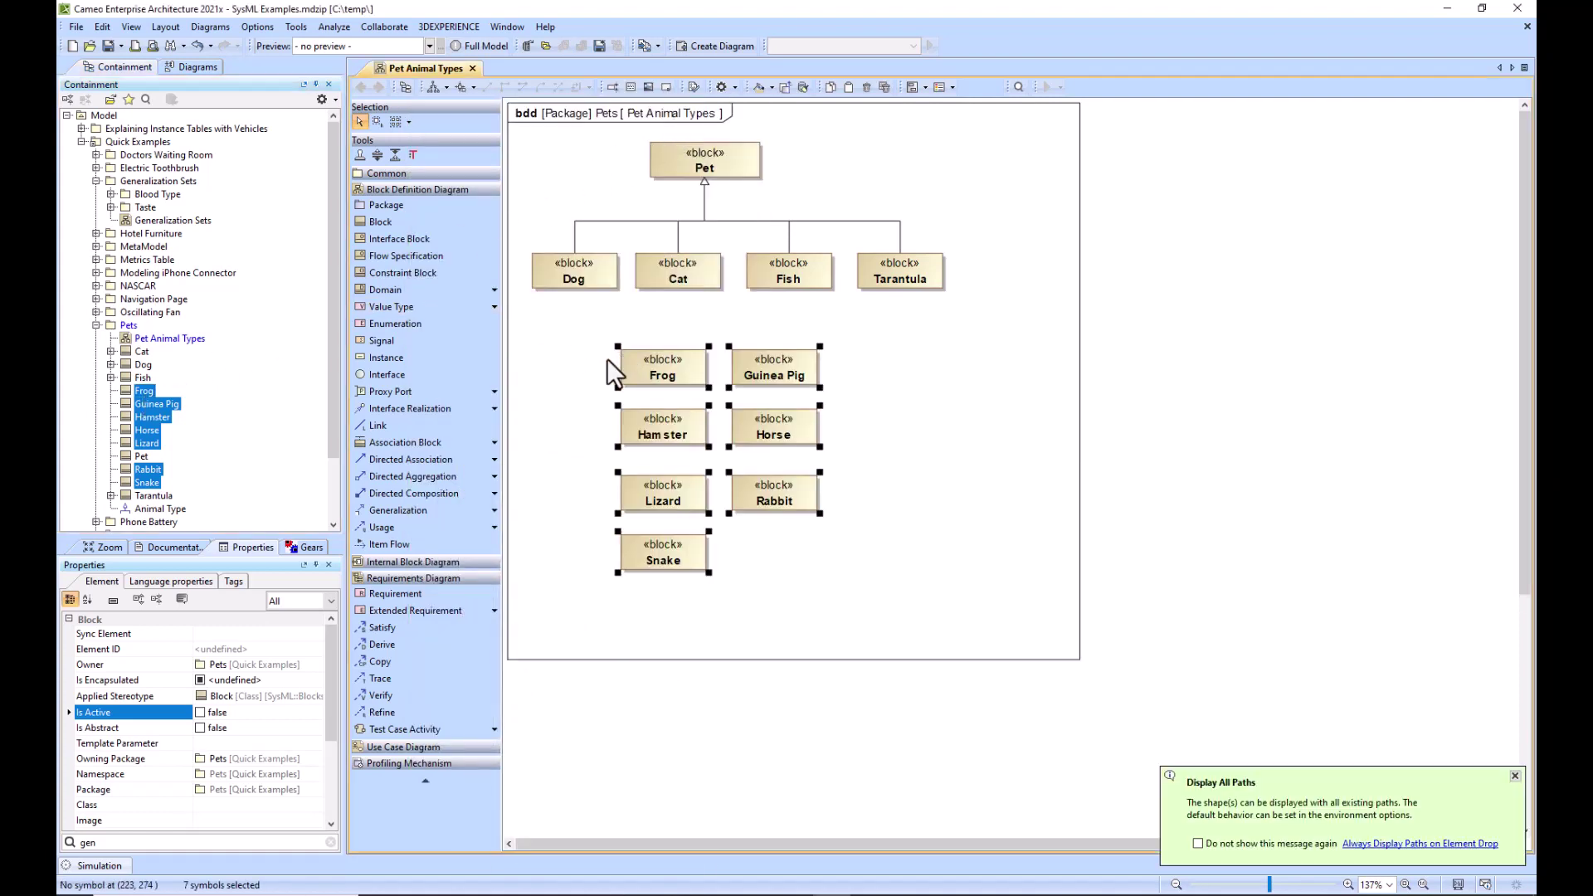
pyautogui.click(554, 382)
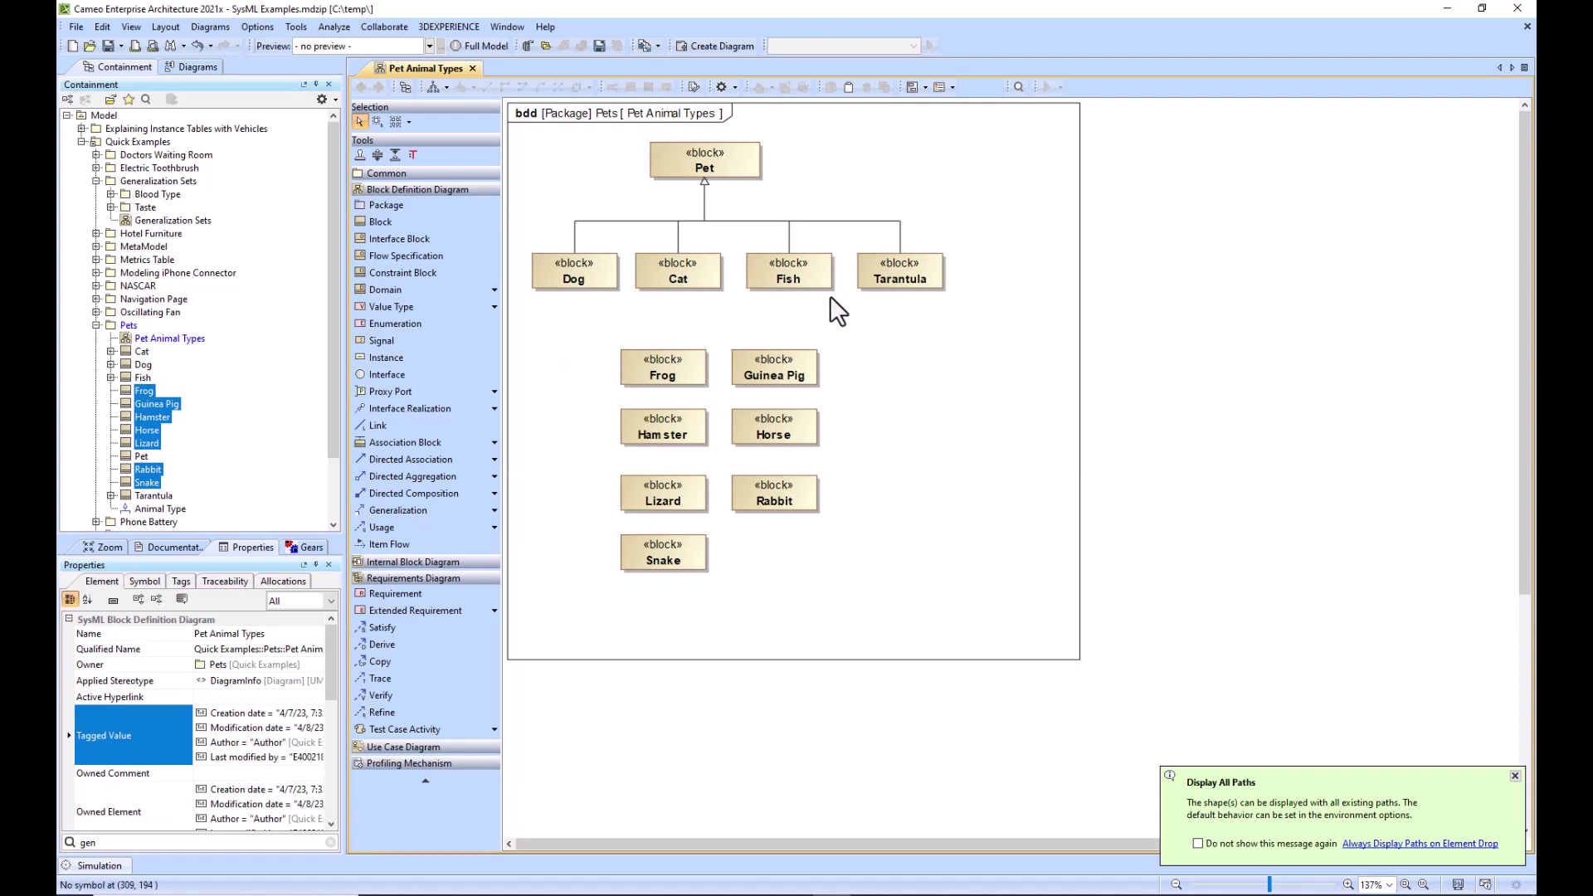
# Draw generalizations from Guinea Pig, Frog and Horse into Pet's tree, rerouting Horse's line.
pyautogui.click(768, 369)
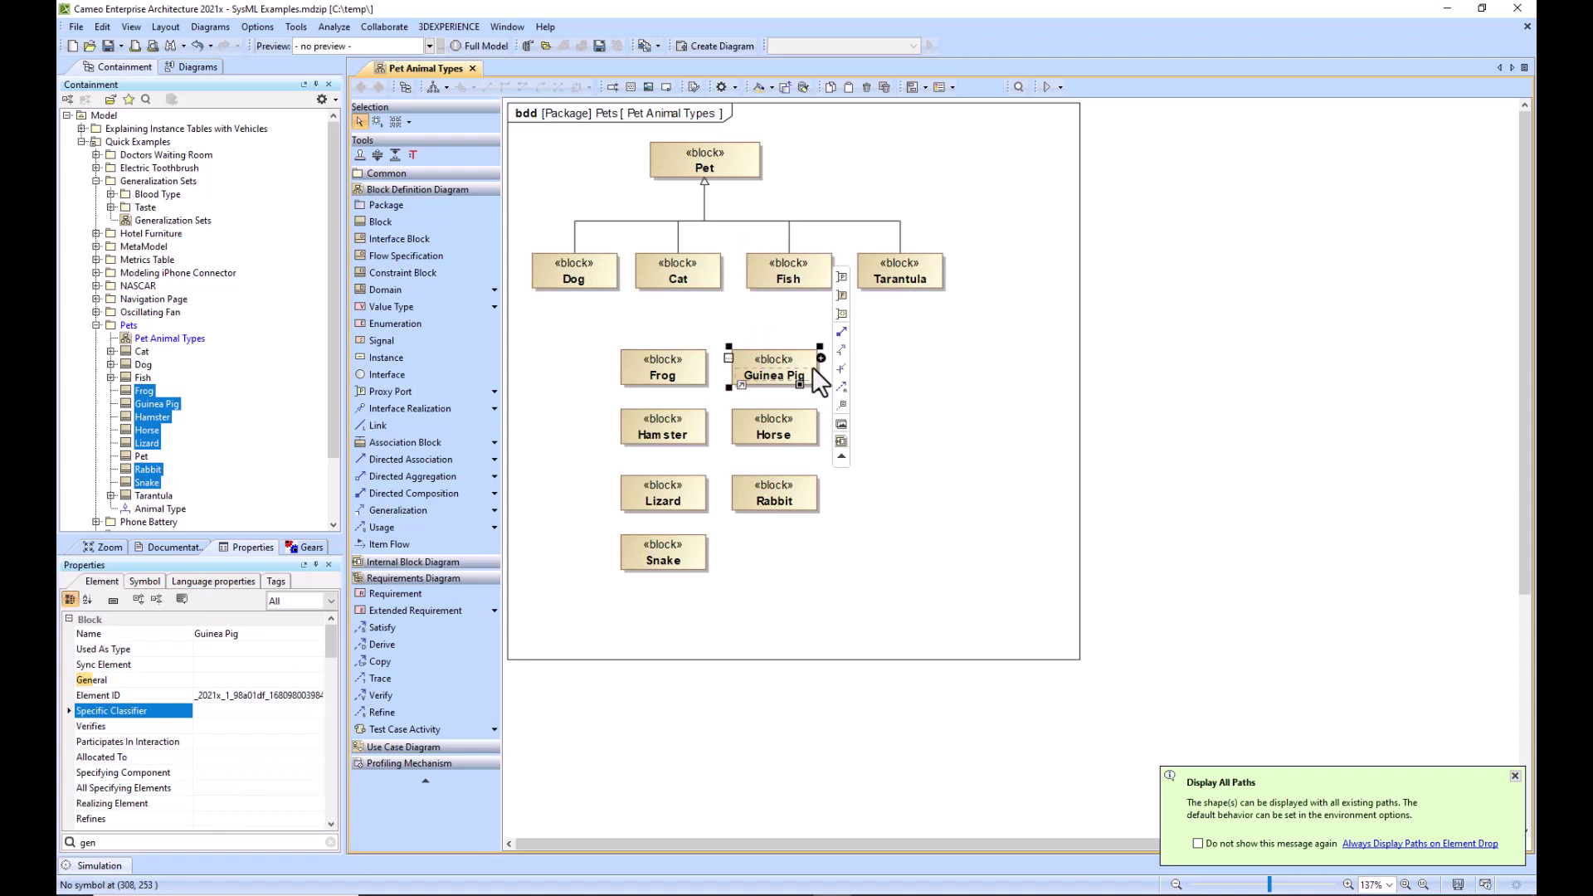
pyautogui.moveTo(841, 386); pyautogui.dragTo(737, 219)
pyautogui.click(665, 368)
pyautogui.moveTo(712, 357); pyautogui.dragTo(627, 221)
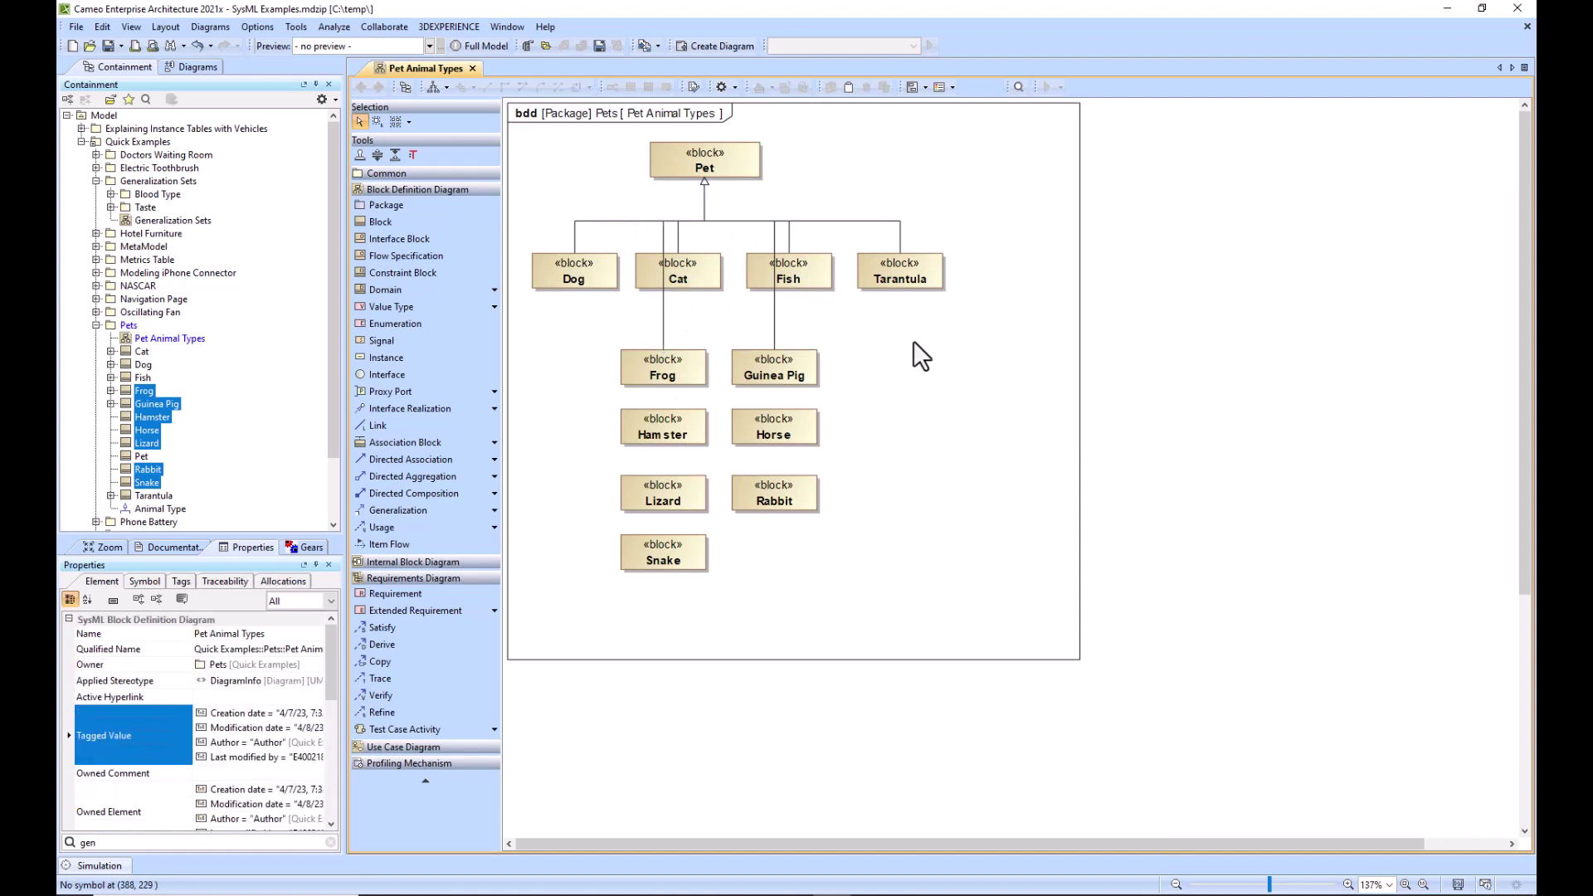
pyautogui.click(792, 426)
pyautogui.click(391, 510)
pyautogui.moveTo(775, 427); pyautogui.dragTo(726, 222)
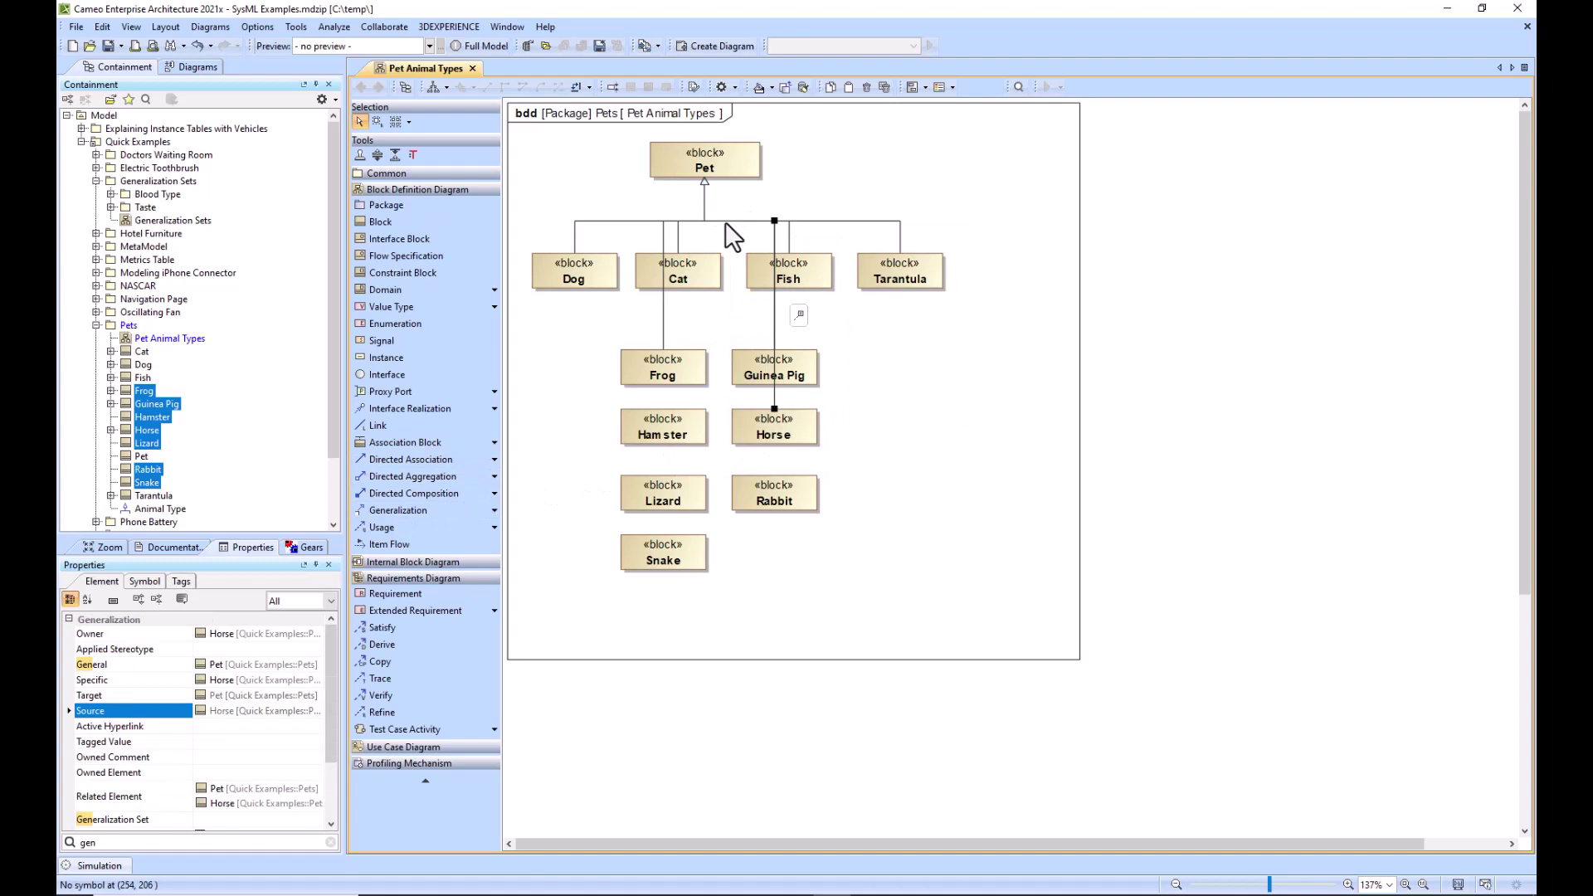
pyautogui.moveTo(771, 323); pyautogui.dragTo(725, 327)
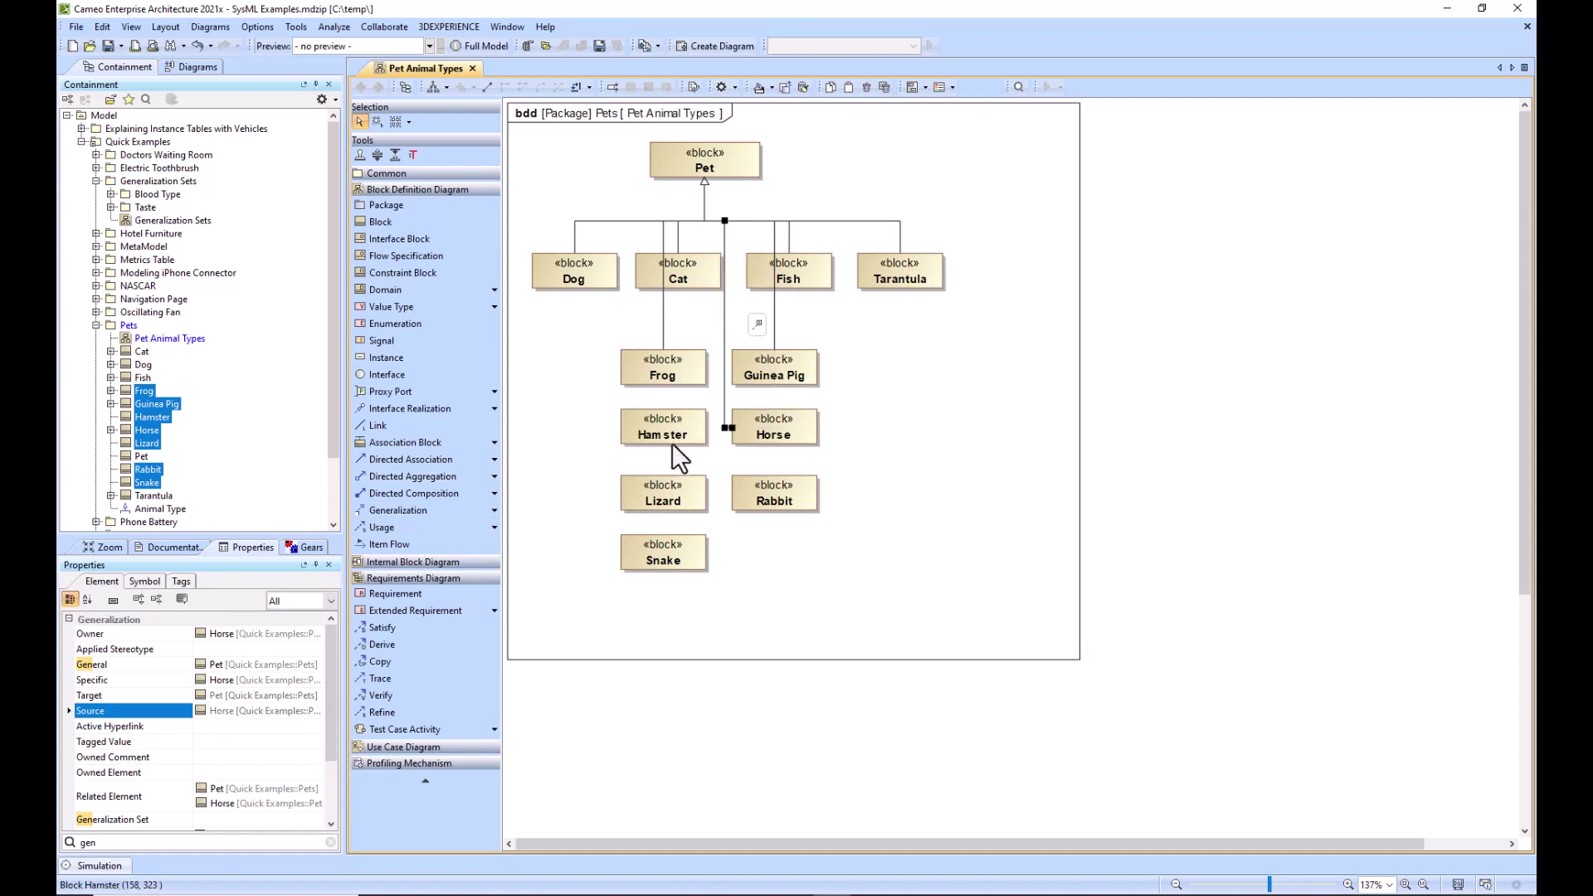
# With a sticky Generalization tool, link Hamster, Snake and Rabbit into Pet's generalization tree.
pyautogui.click(360, 155)
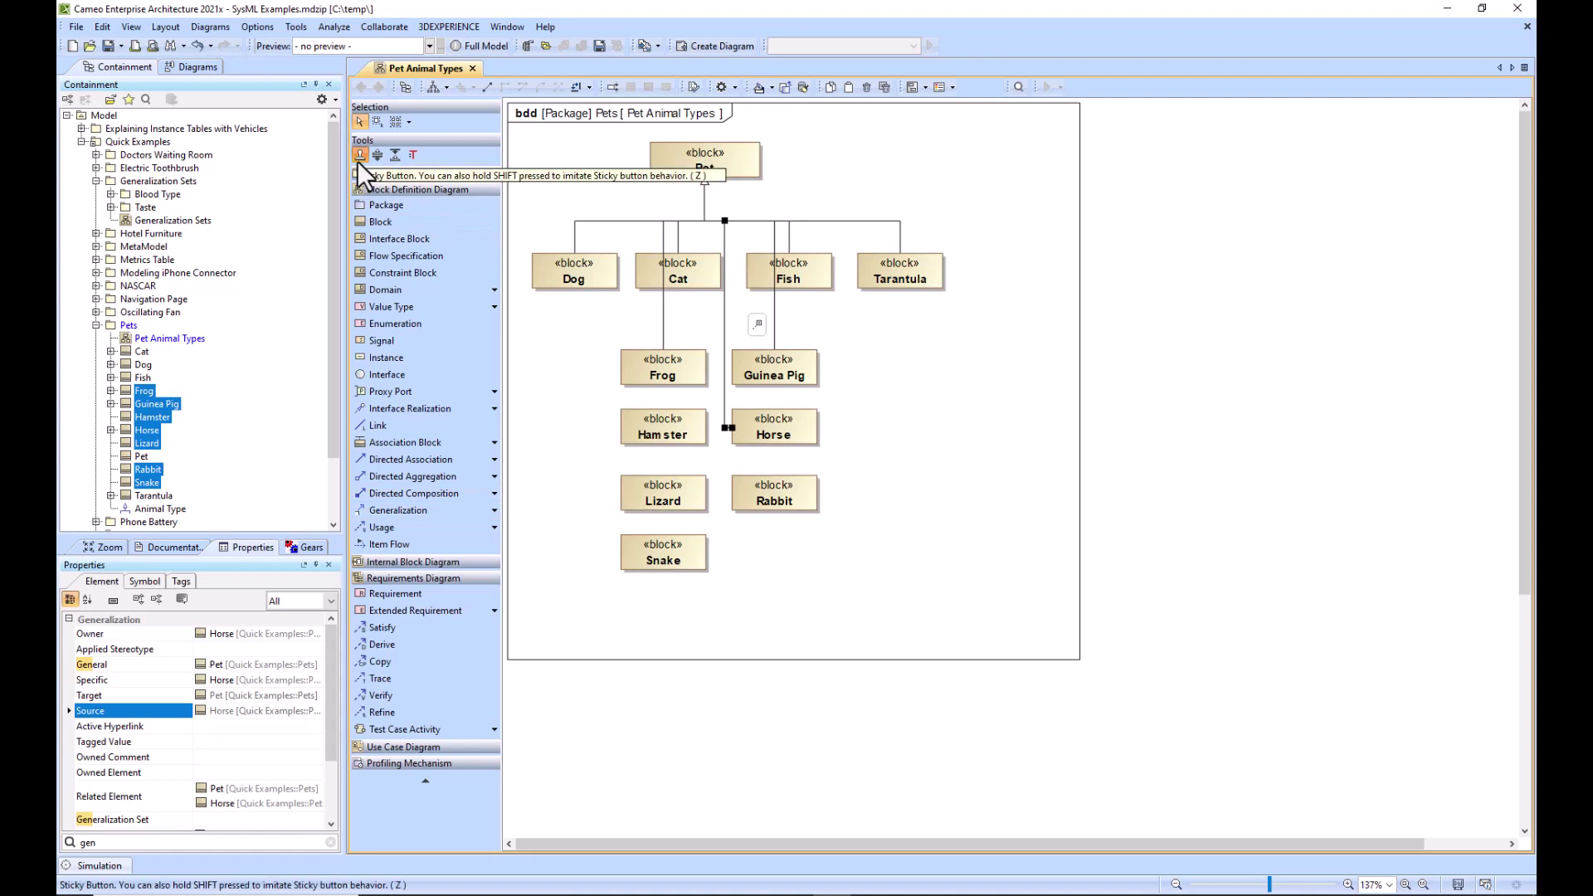
pyautogui.click(406, 509)
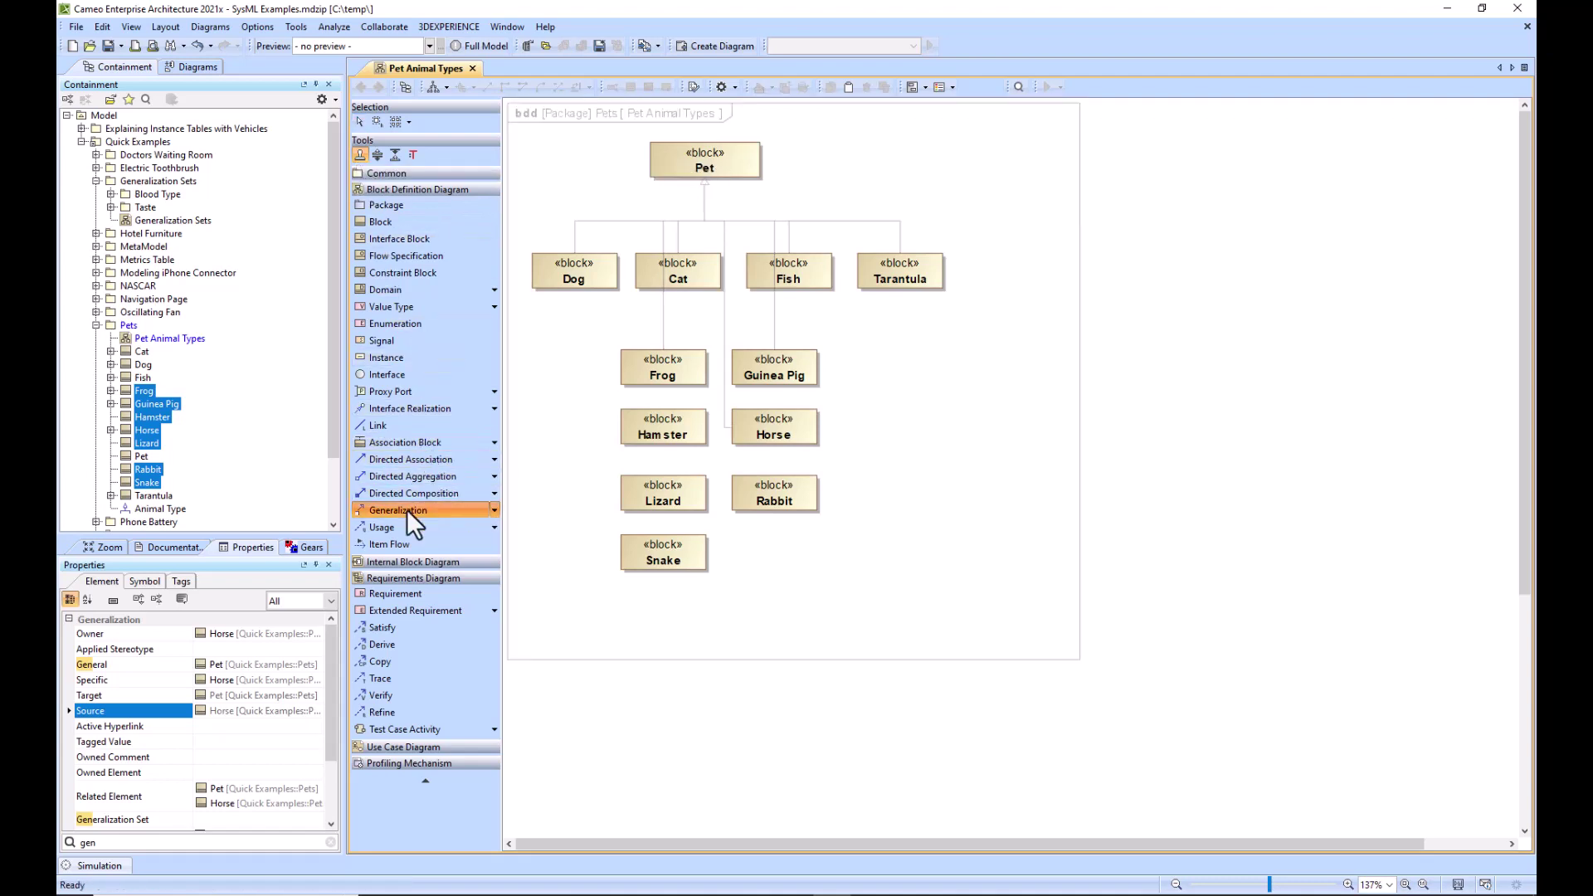
pyautogui.click(661, 429)
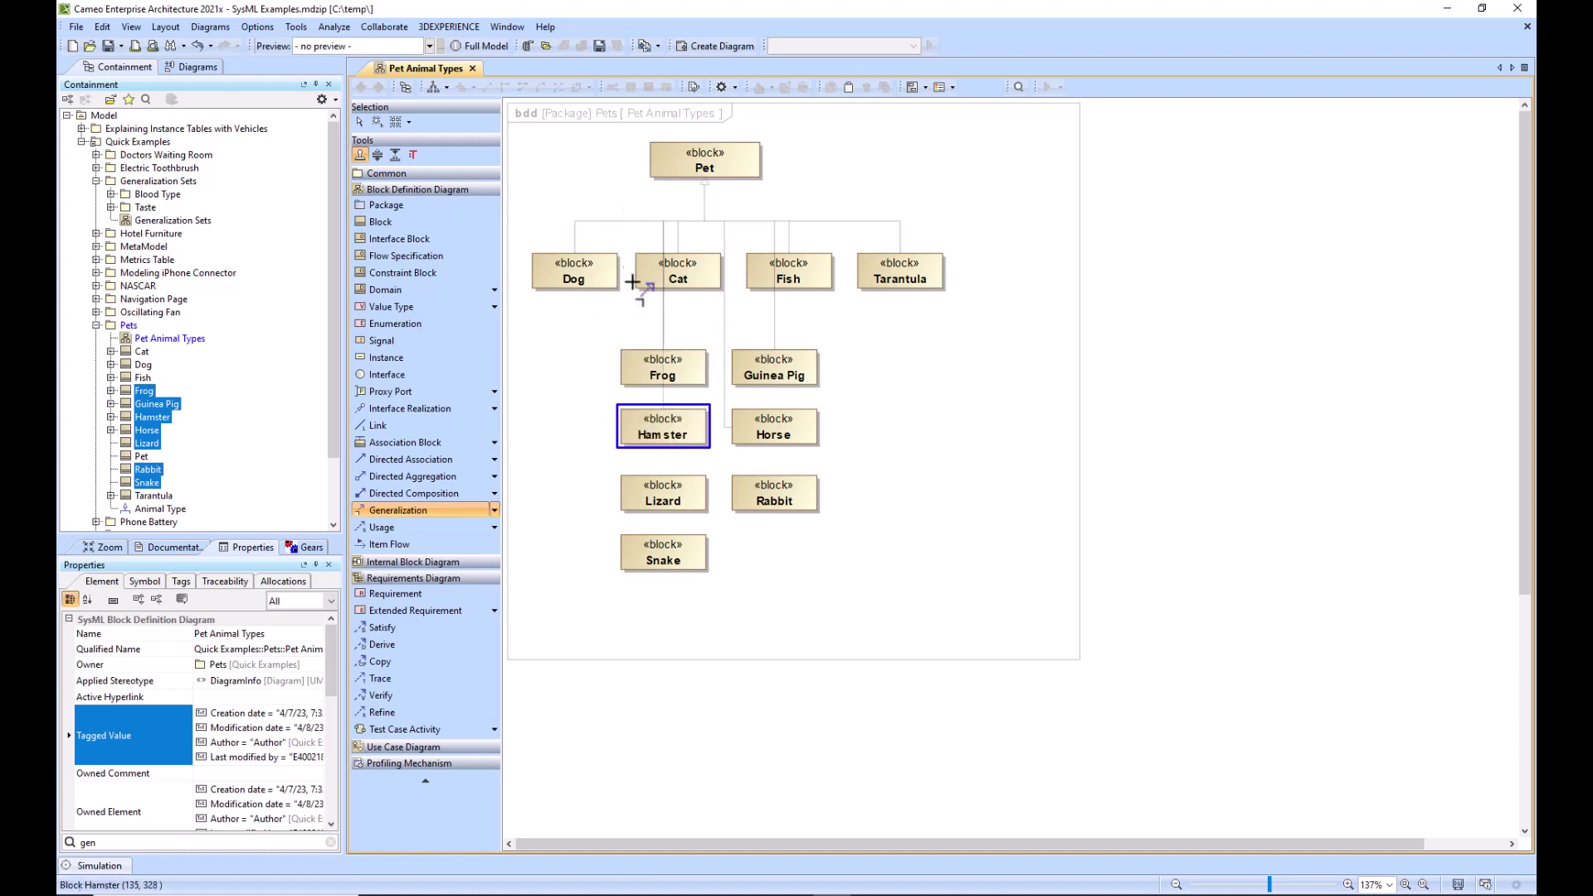
pyautogui.click(625, 223)
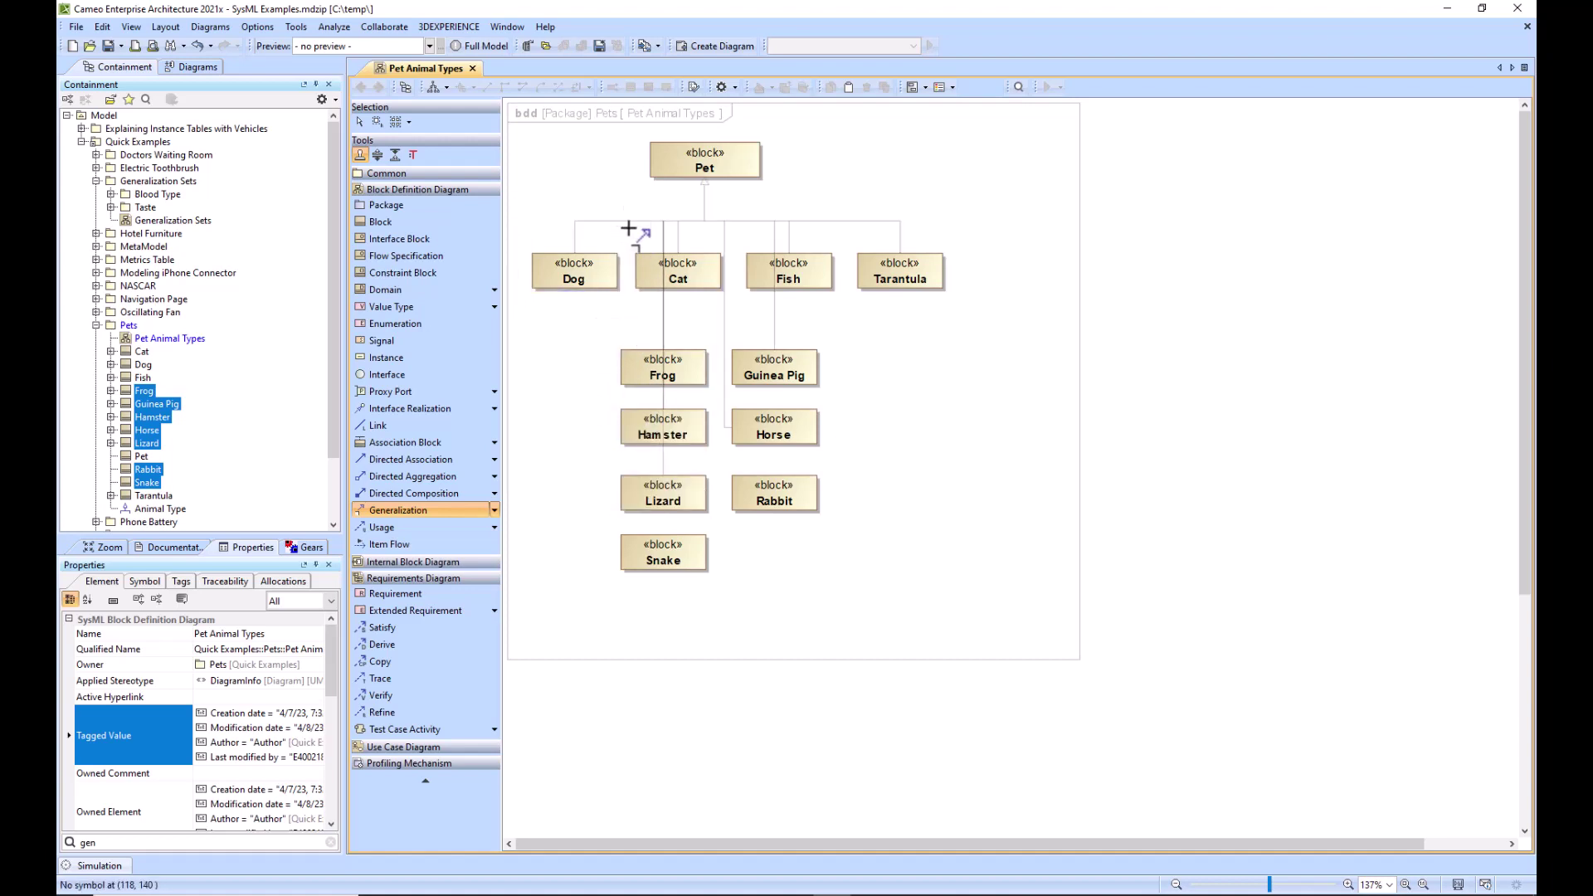
pyautogui.click(653, 548)
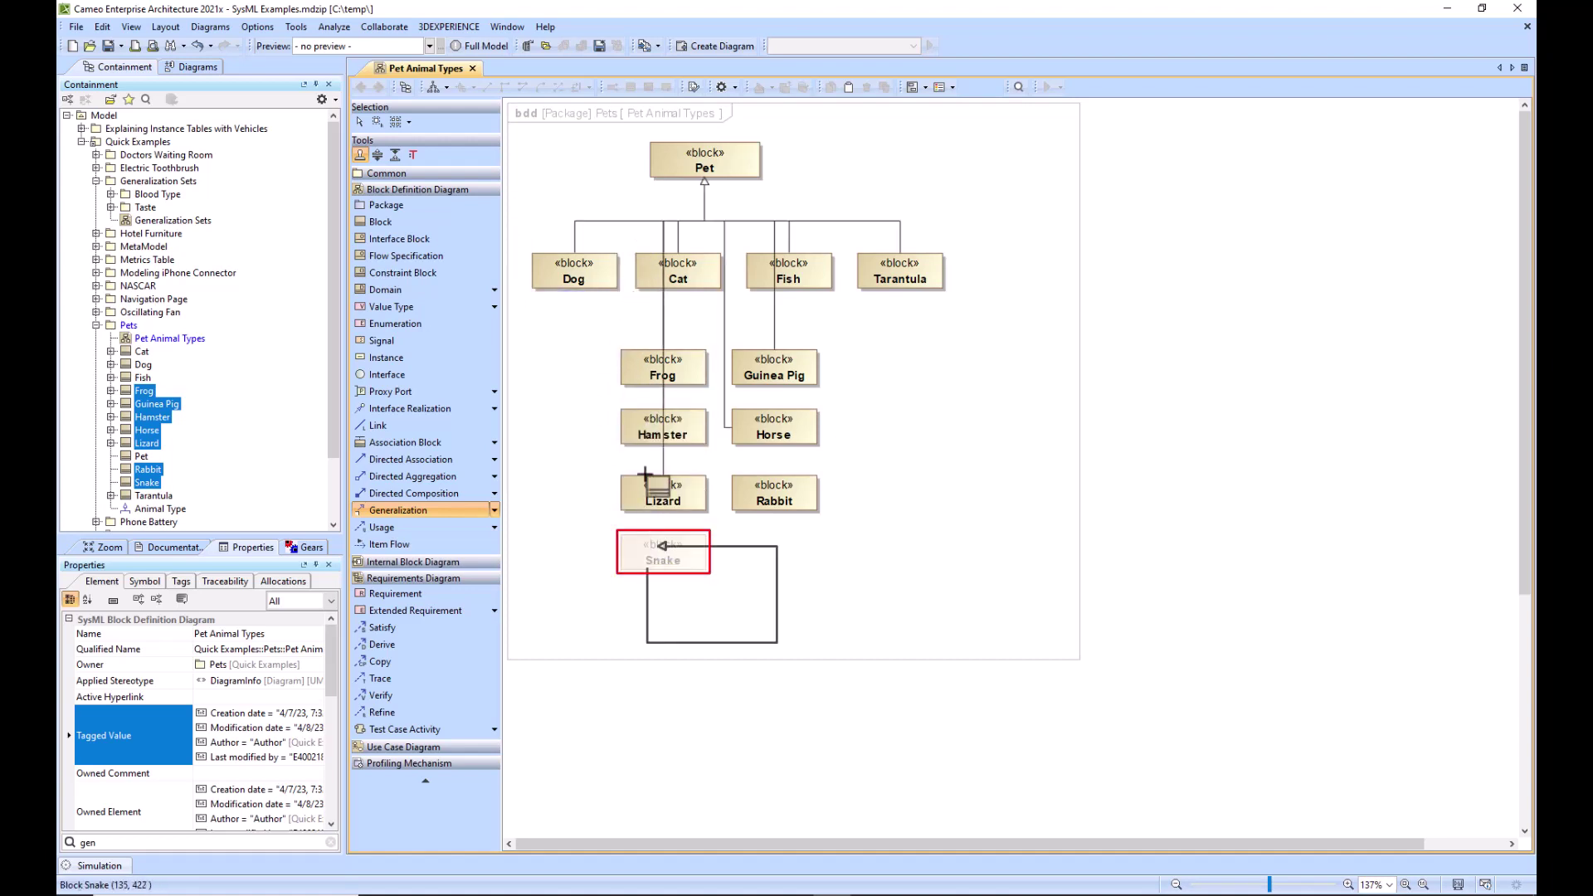
pyautogui.click(630, 223)
pyautogui.click(776, 494)
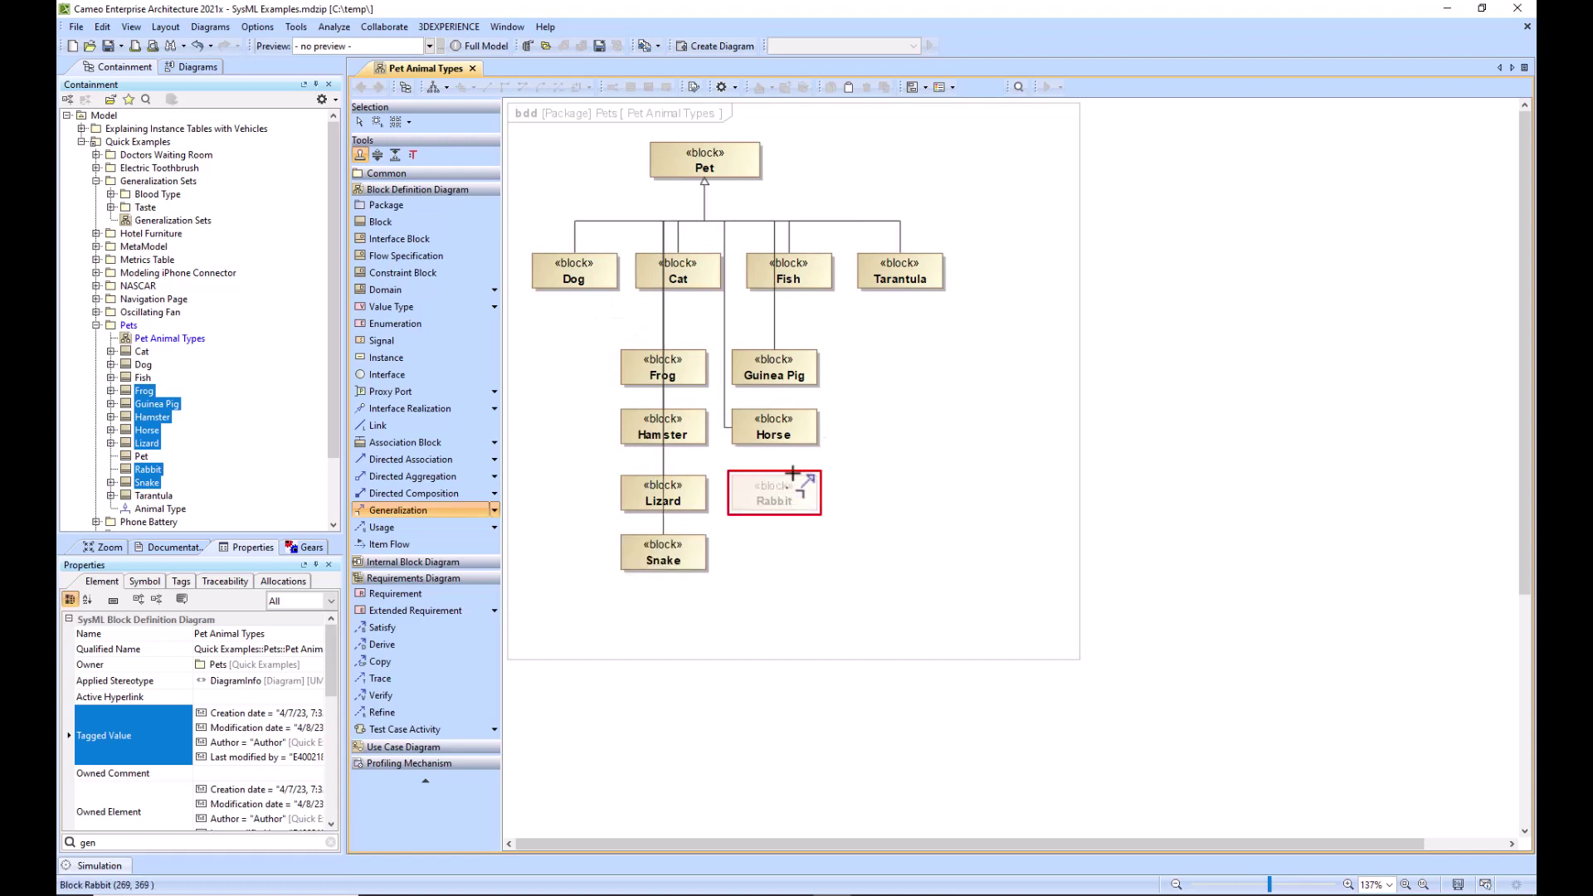
pyautogui.click(844, 220)
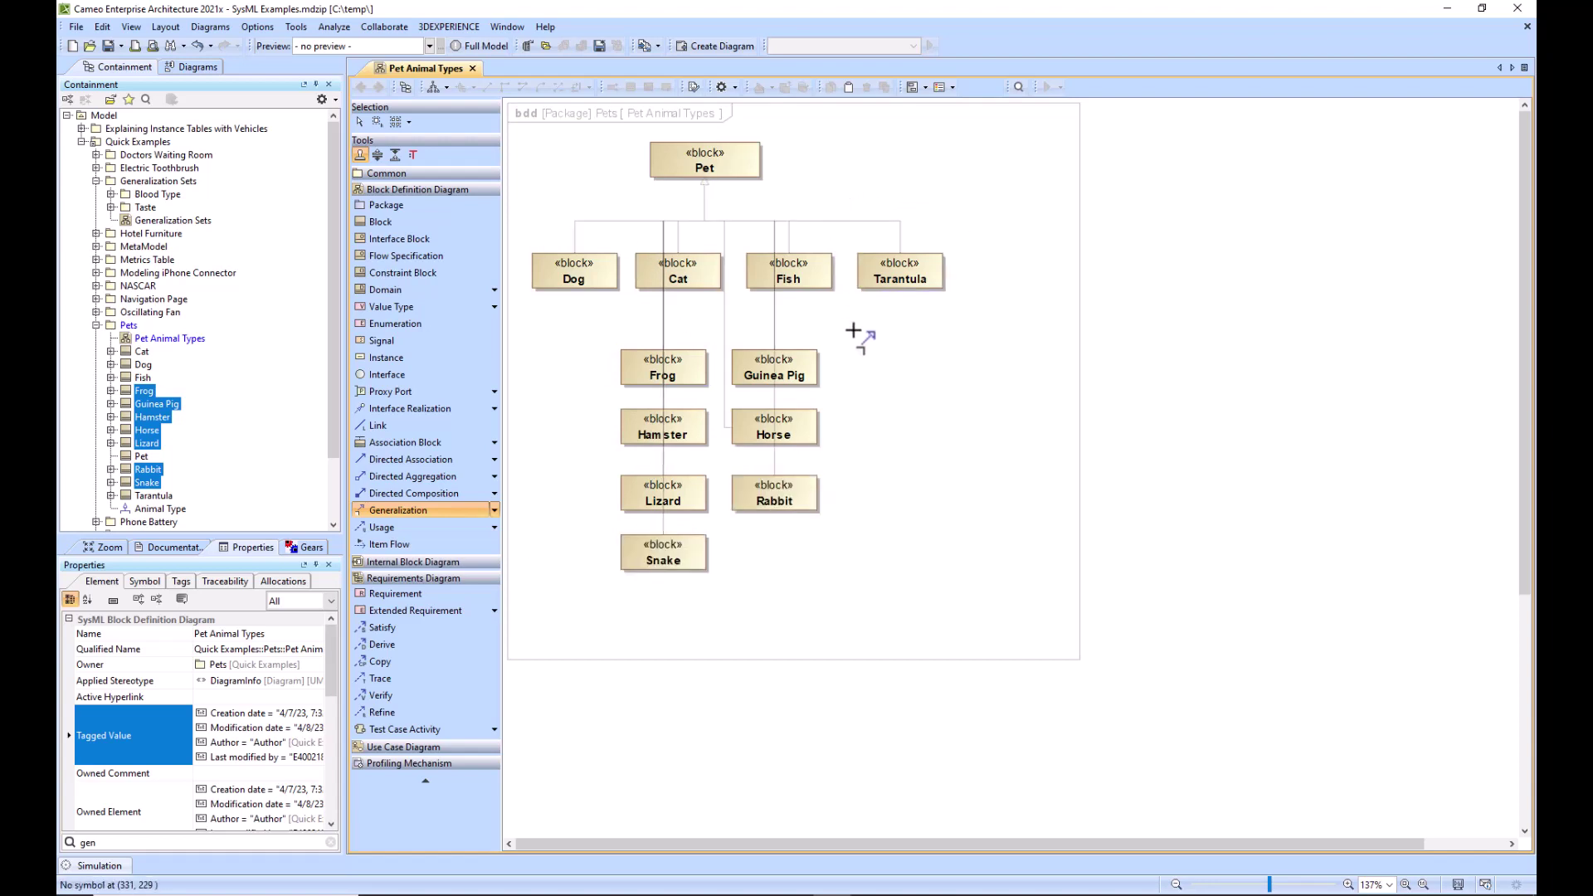
pyautogui.press('Escape')
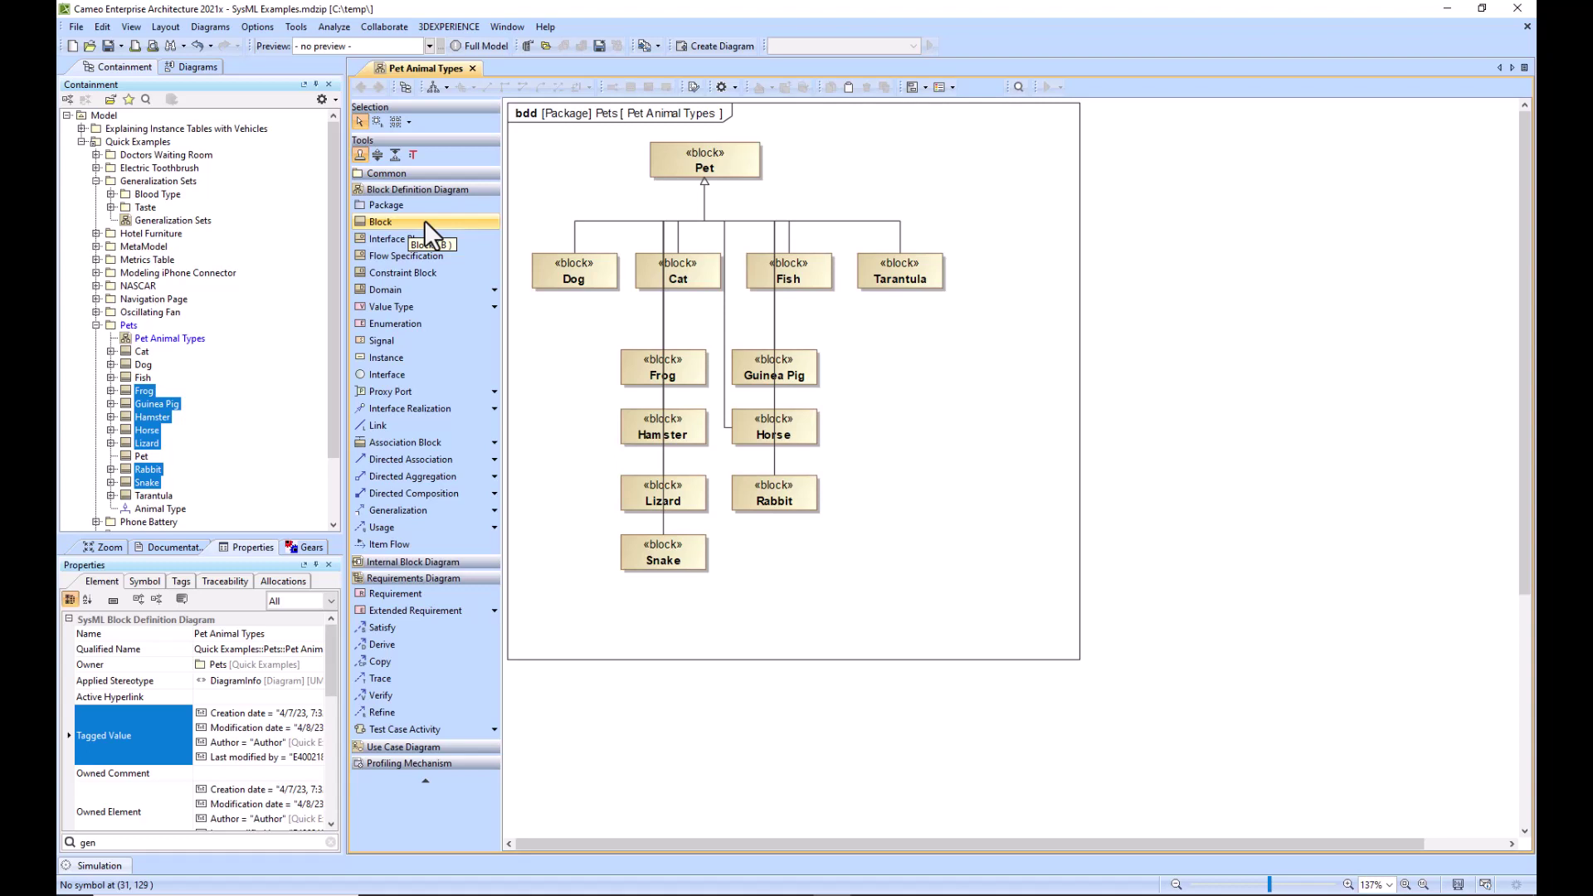
# With a sticky Block tool, place eight blank blocks in two columns of four beside Guinea Pig and Horse.
pyautogui.click(360, 156)
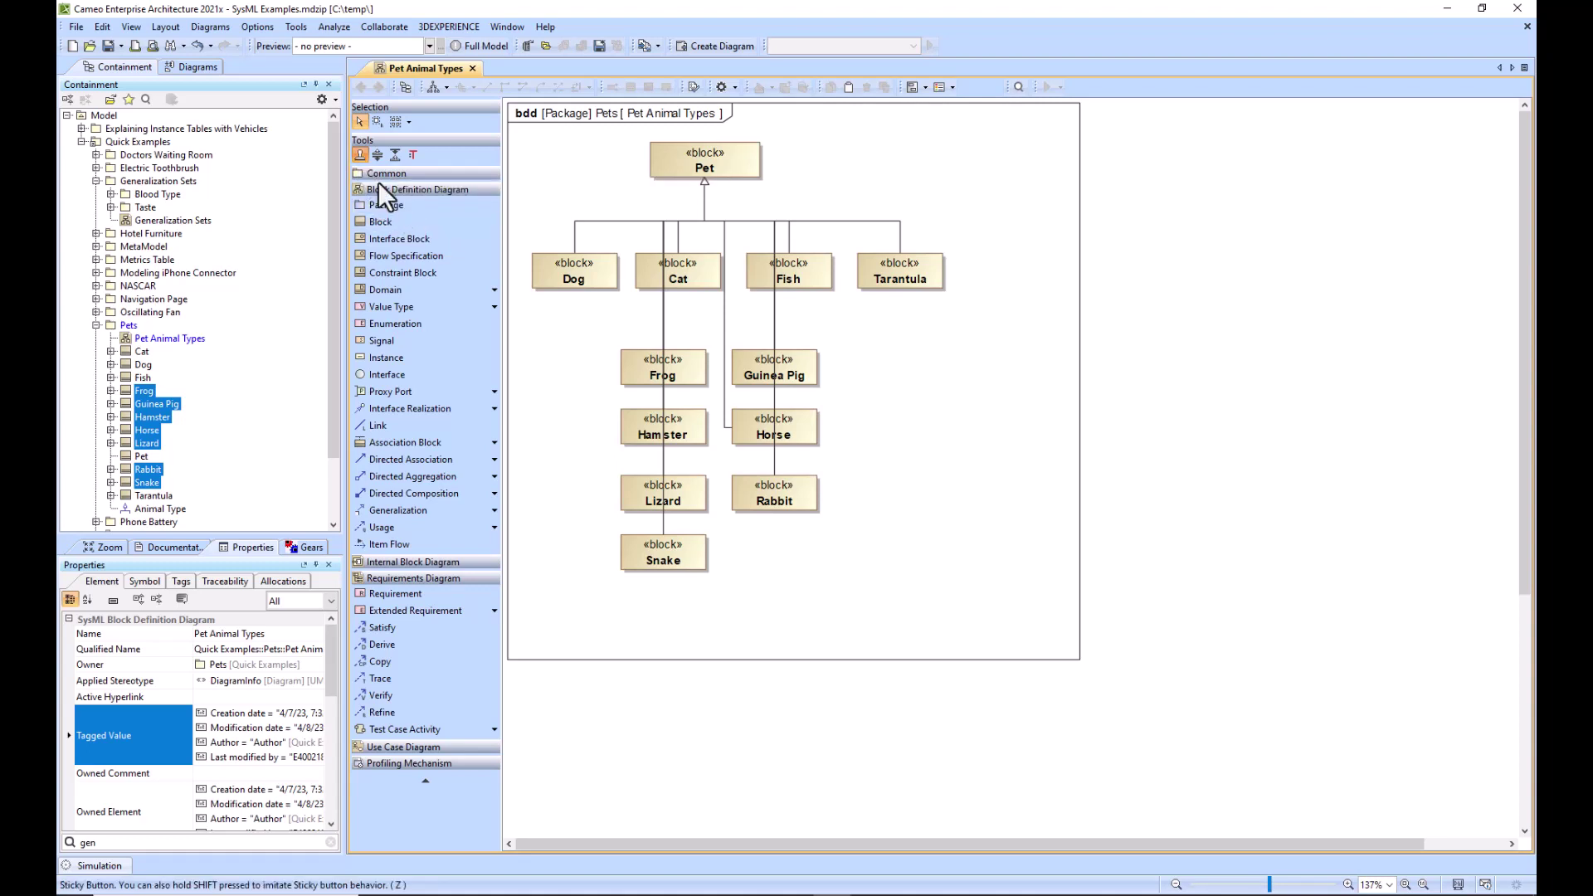
pyautogui.click(381, 223)
pyautogui.click(859, 357)
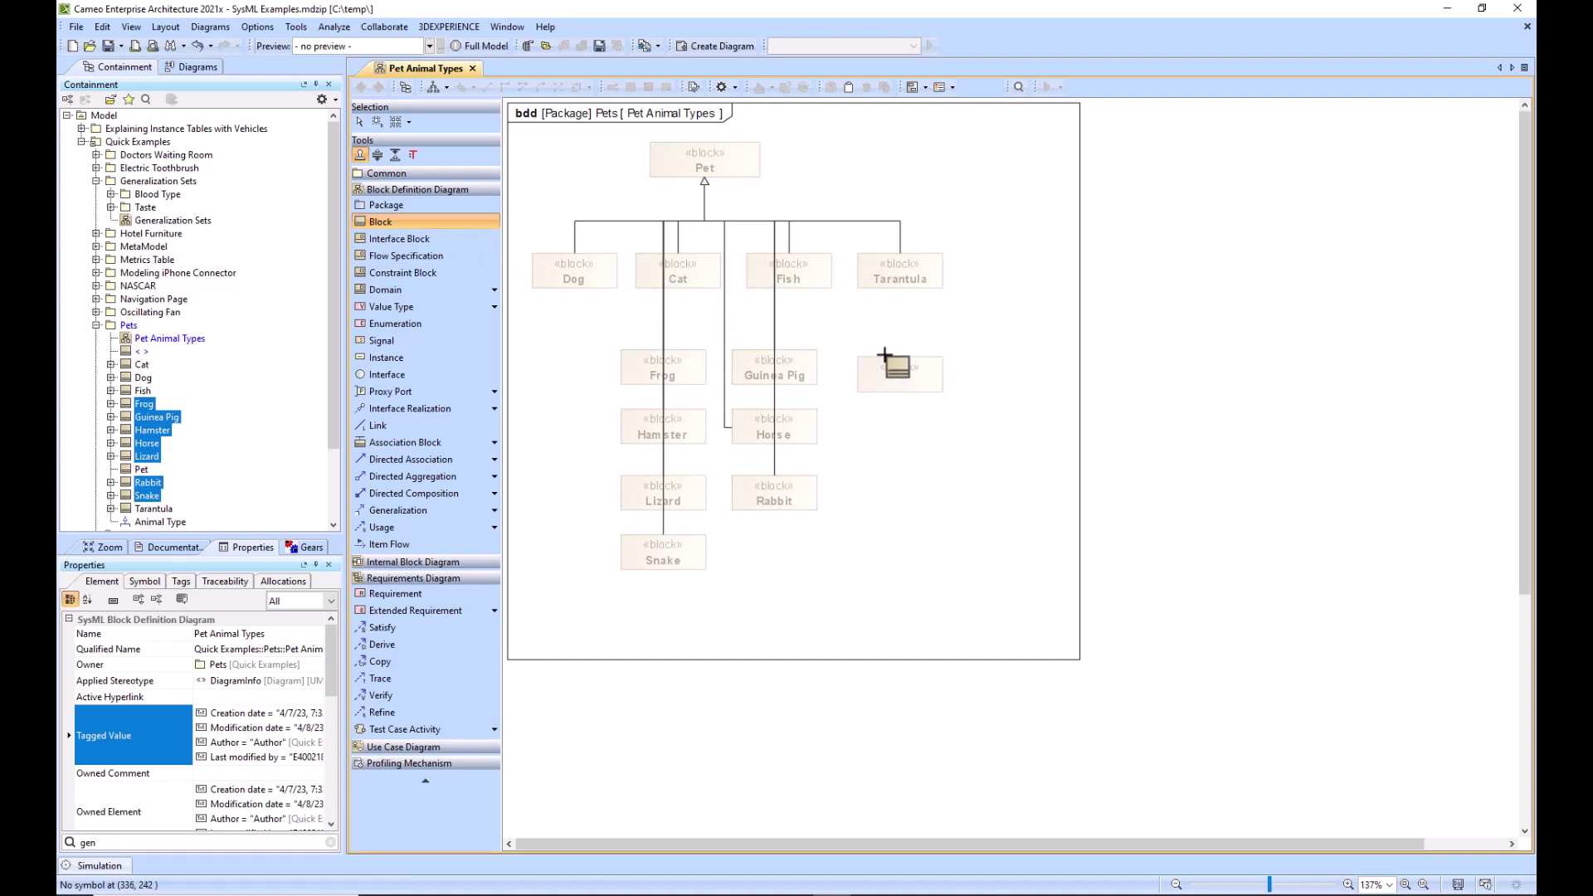
pyautogui.click(956, 358)
pyautogui.click(858, 415)
pyautogui.click(962, 417)
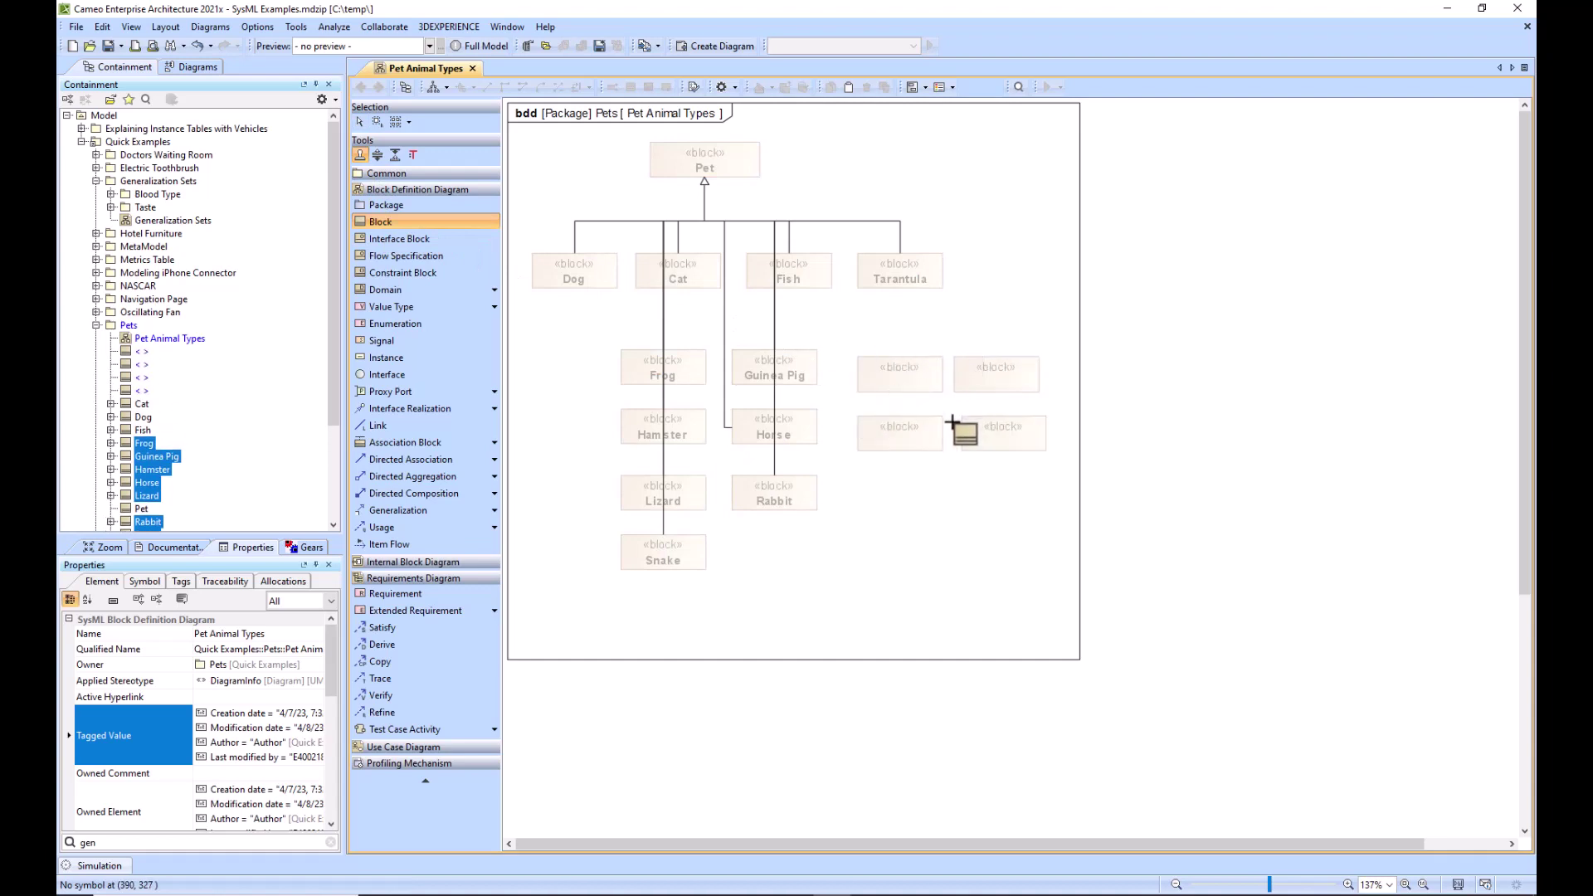
pyautogui.click(858, 470)
pyautogui.click(962, 474)
pyautogui.click(858, 521)
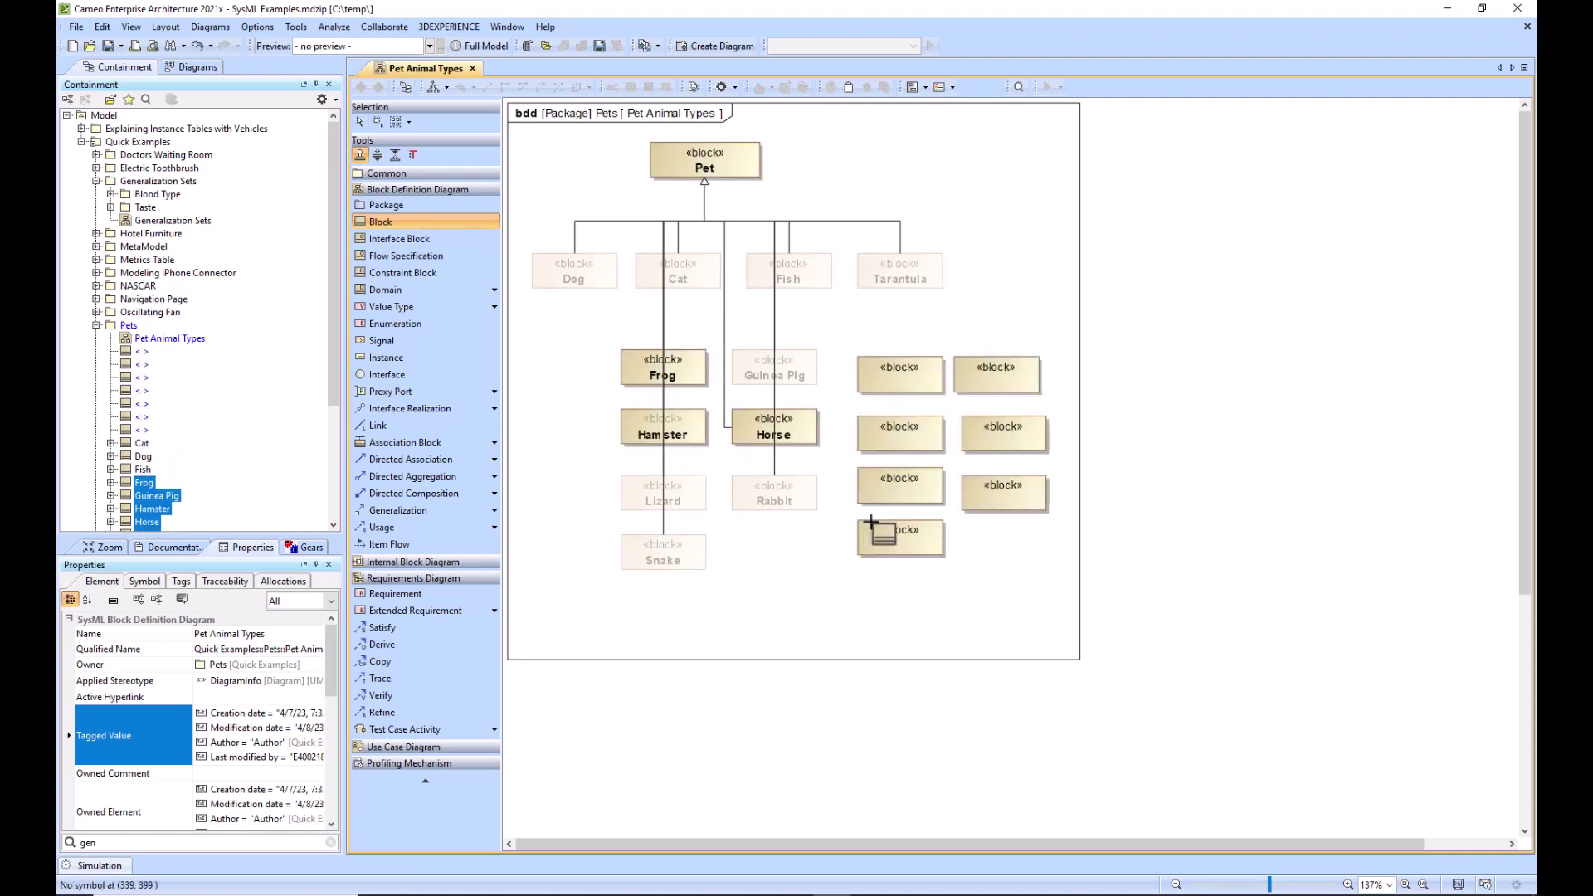
pyautogui.click(963, 528)
pyautogui.press('Escape')
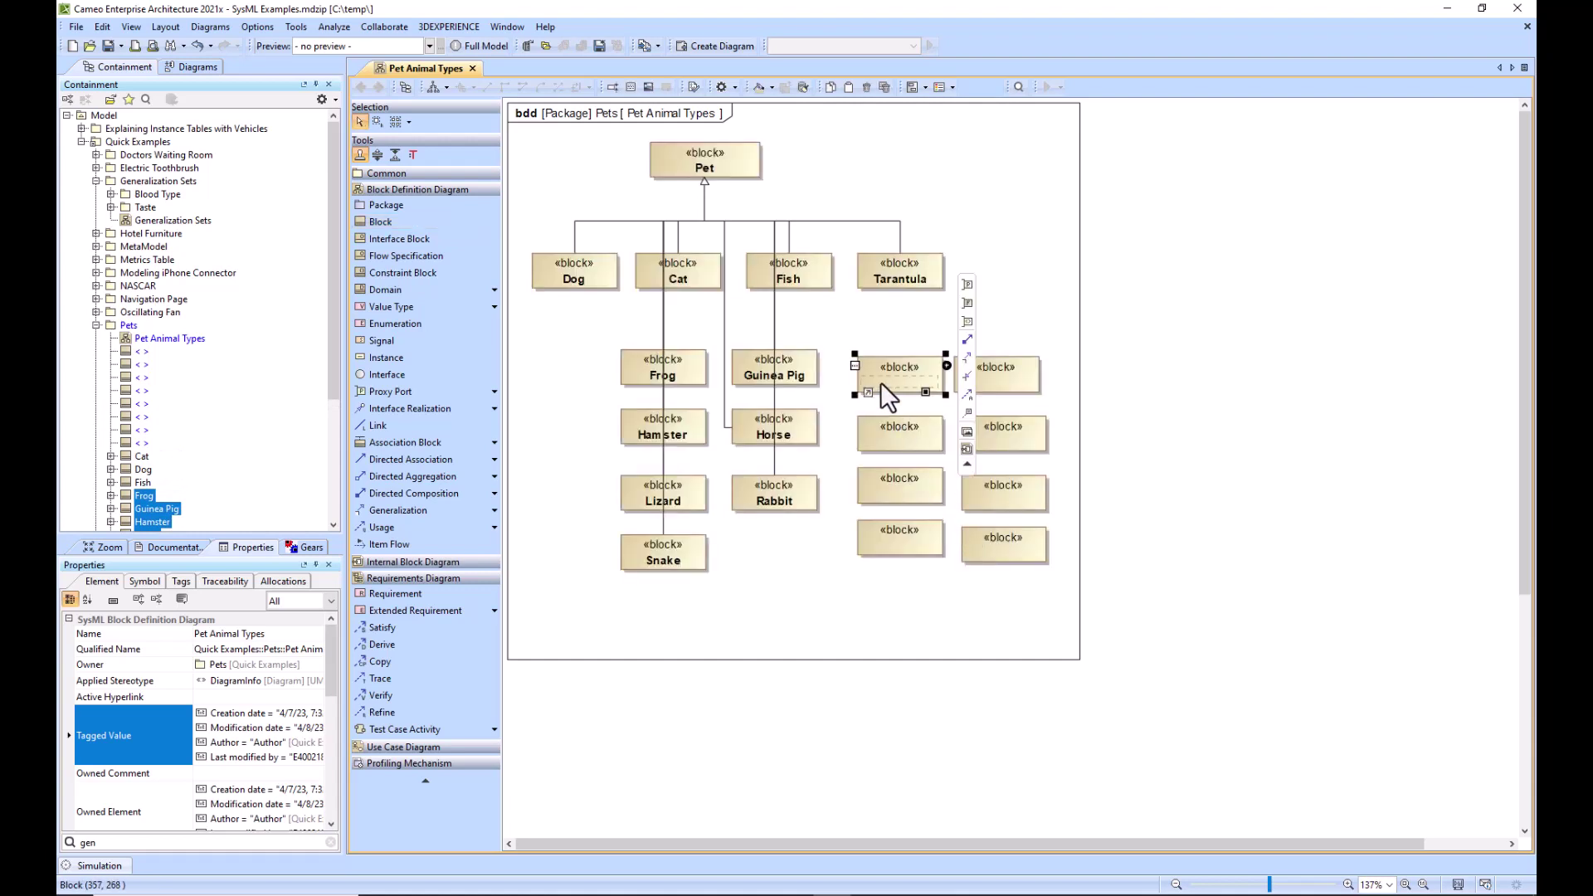
# Name the first two blank blocks Parakeet and Chinchilla.
pyautogui.click(881, 377)
pyautogui.click(888, 382)
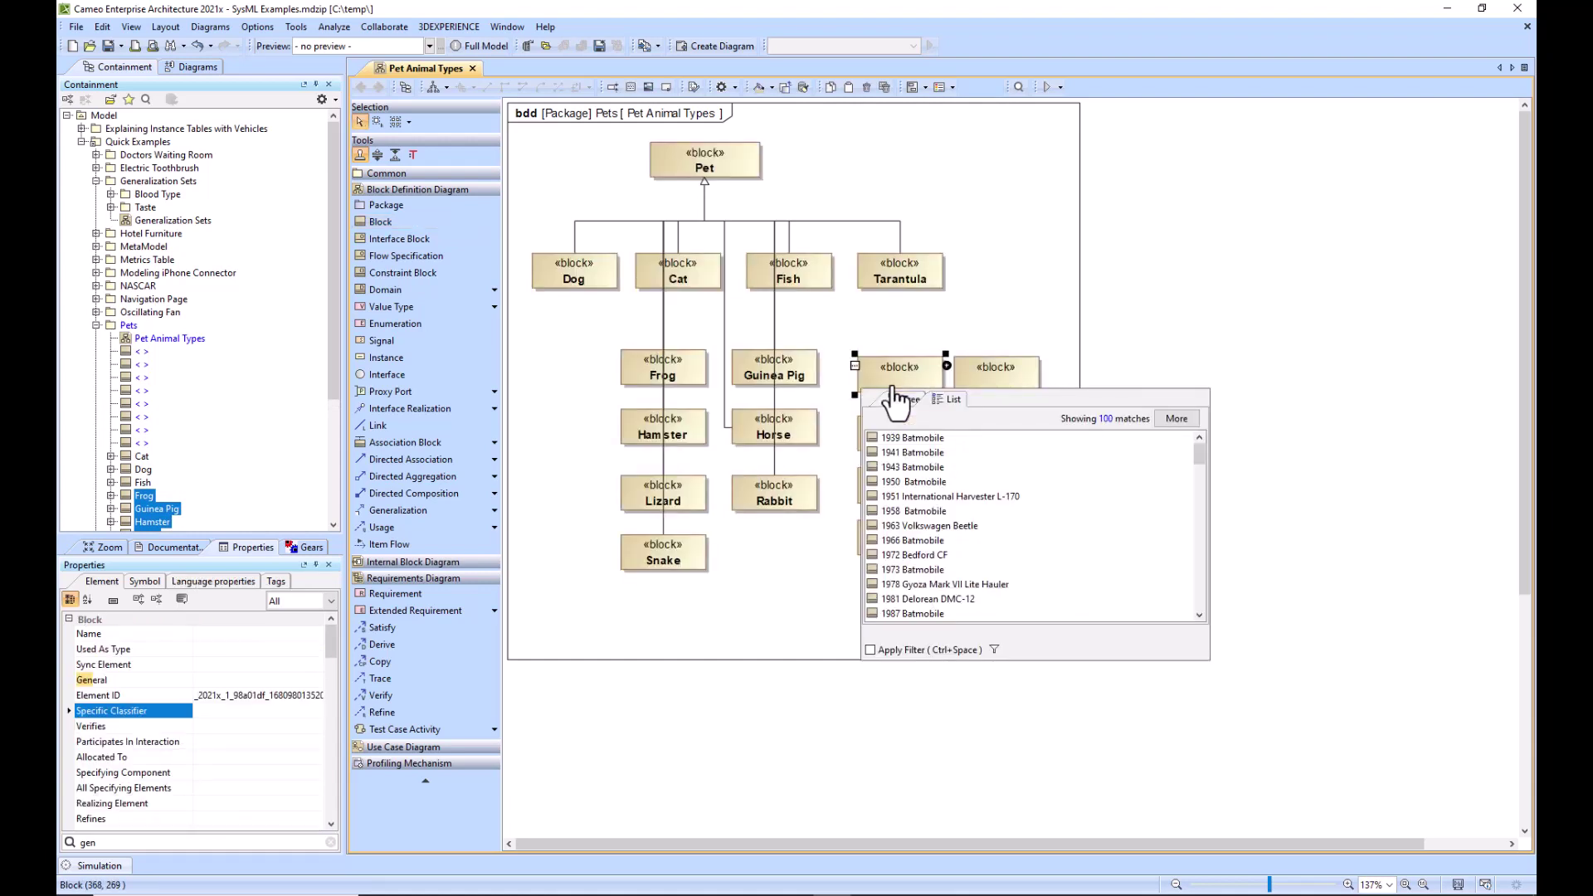
pyautogui.write('Par')
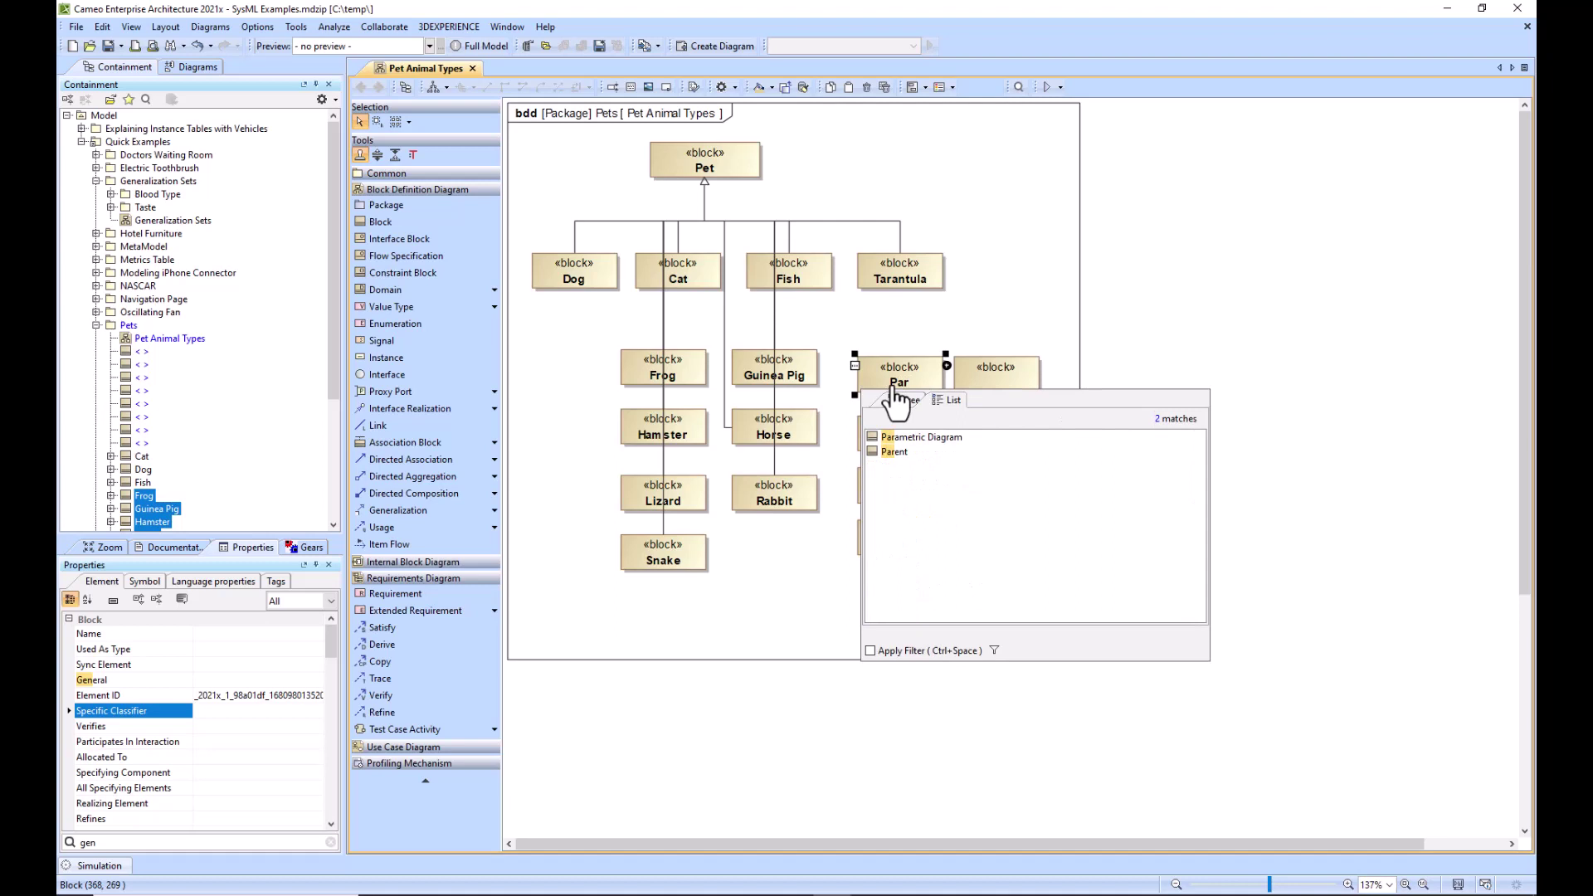
pyautogui.write('akeet')
pyautogui.press('Return')
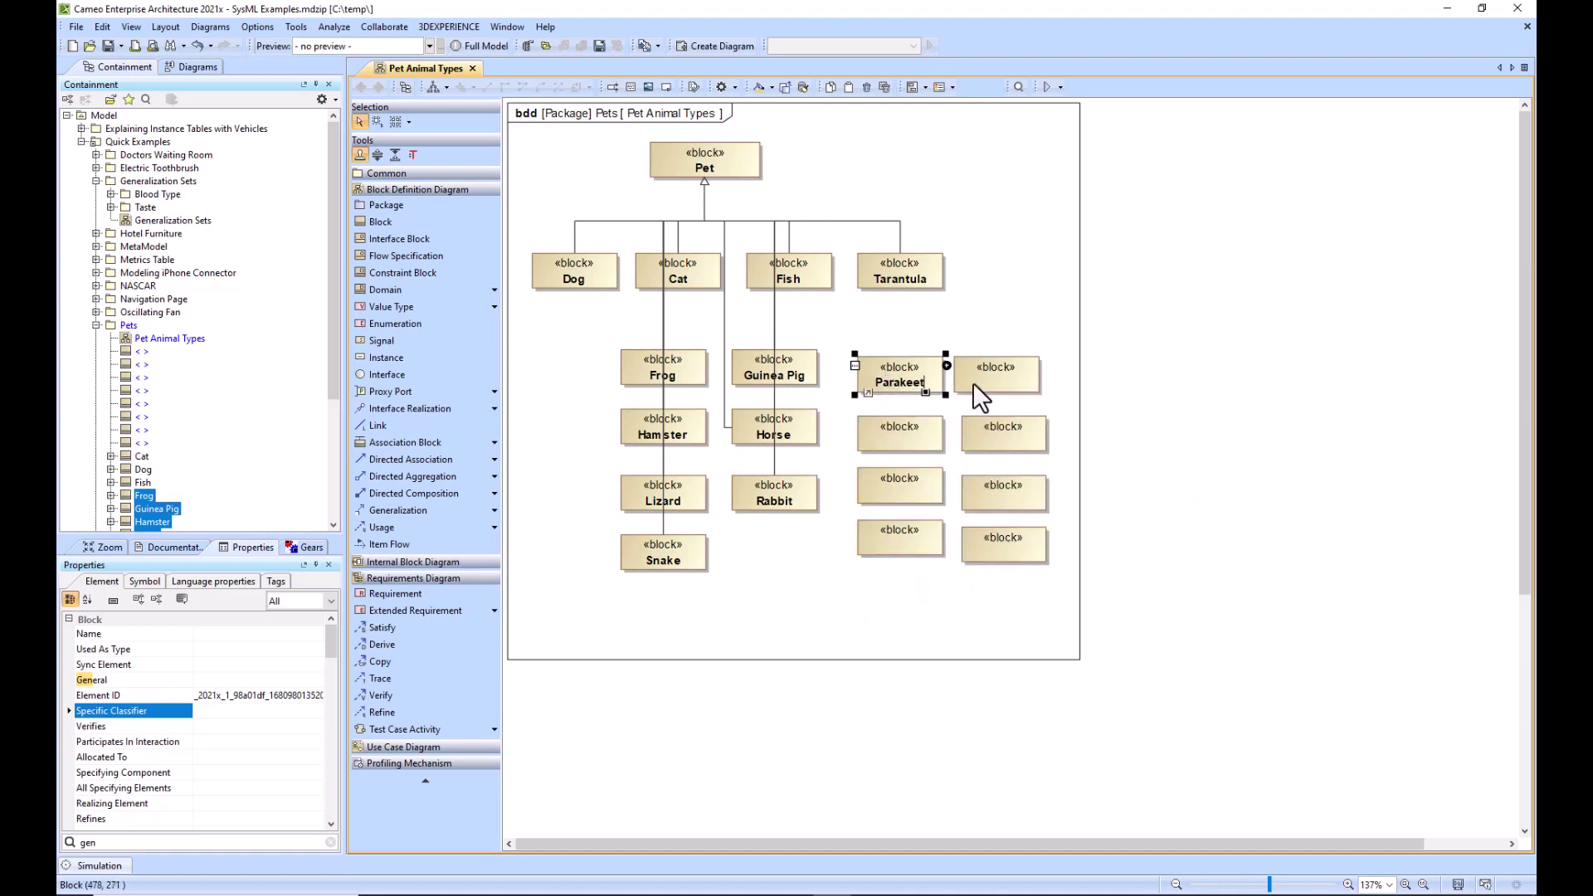
pyautogui.click(979, 382)
pyautogui.click(986, 384)
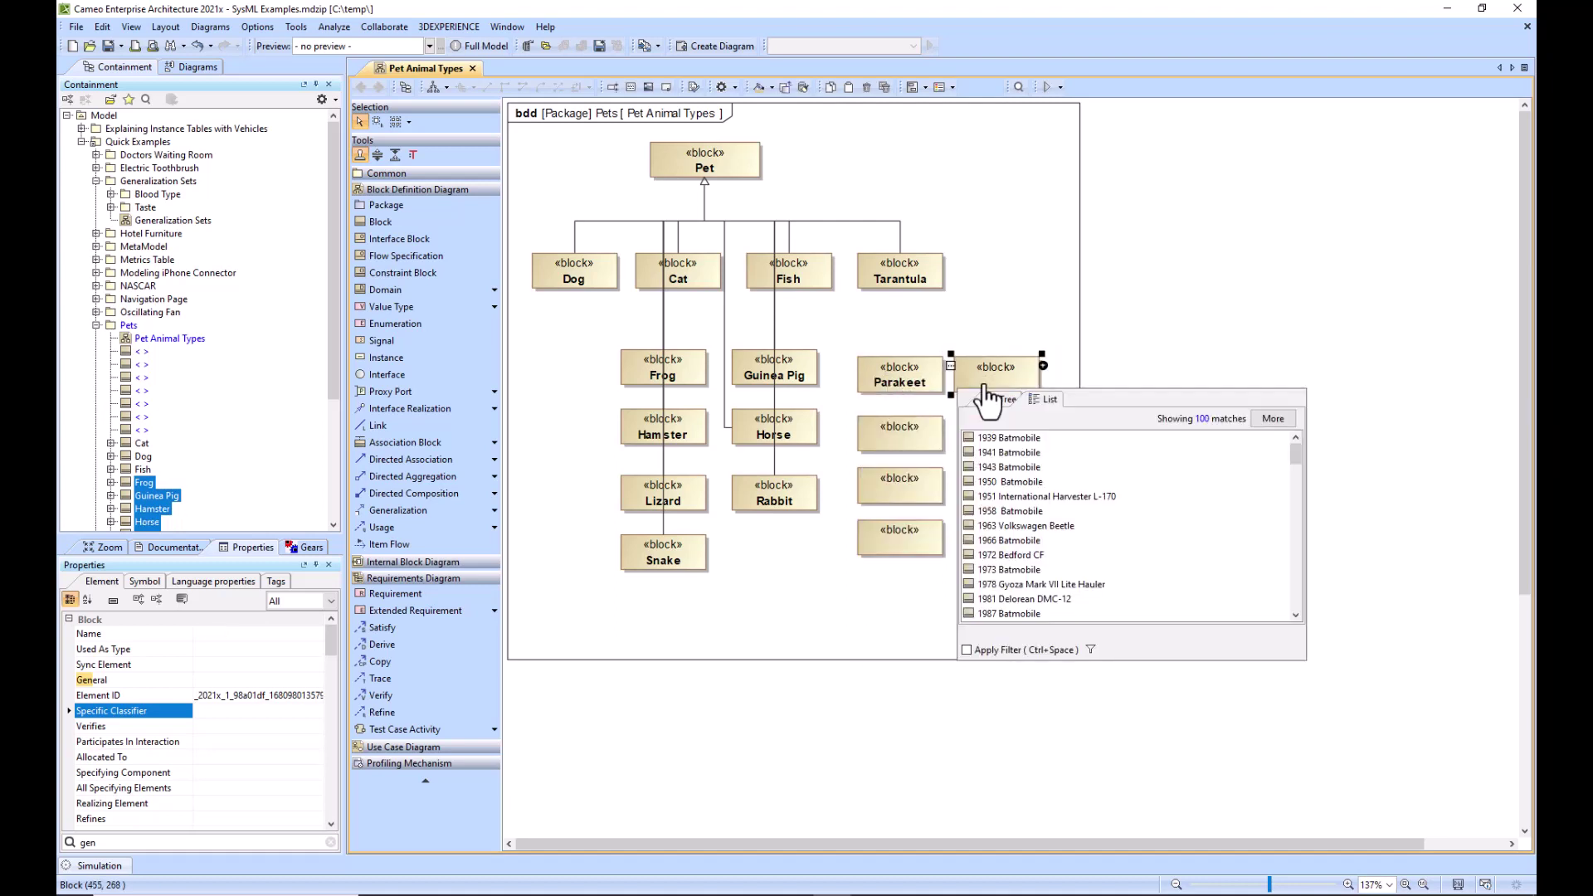
pyautogui.write('C')
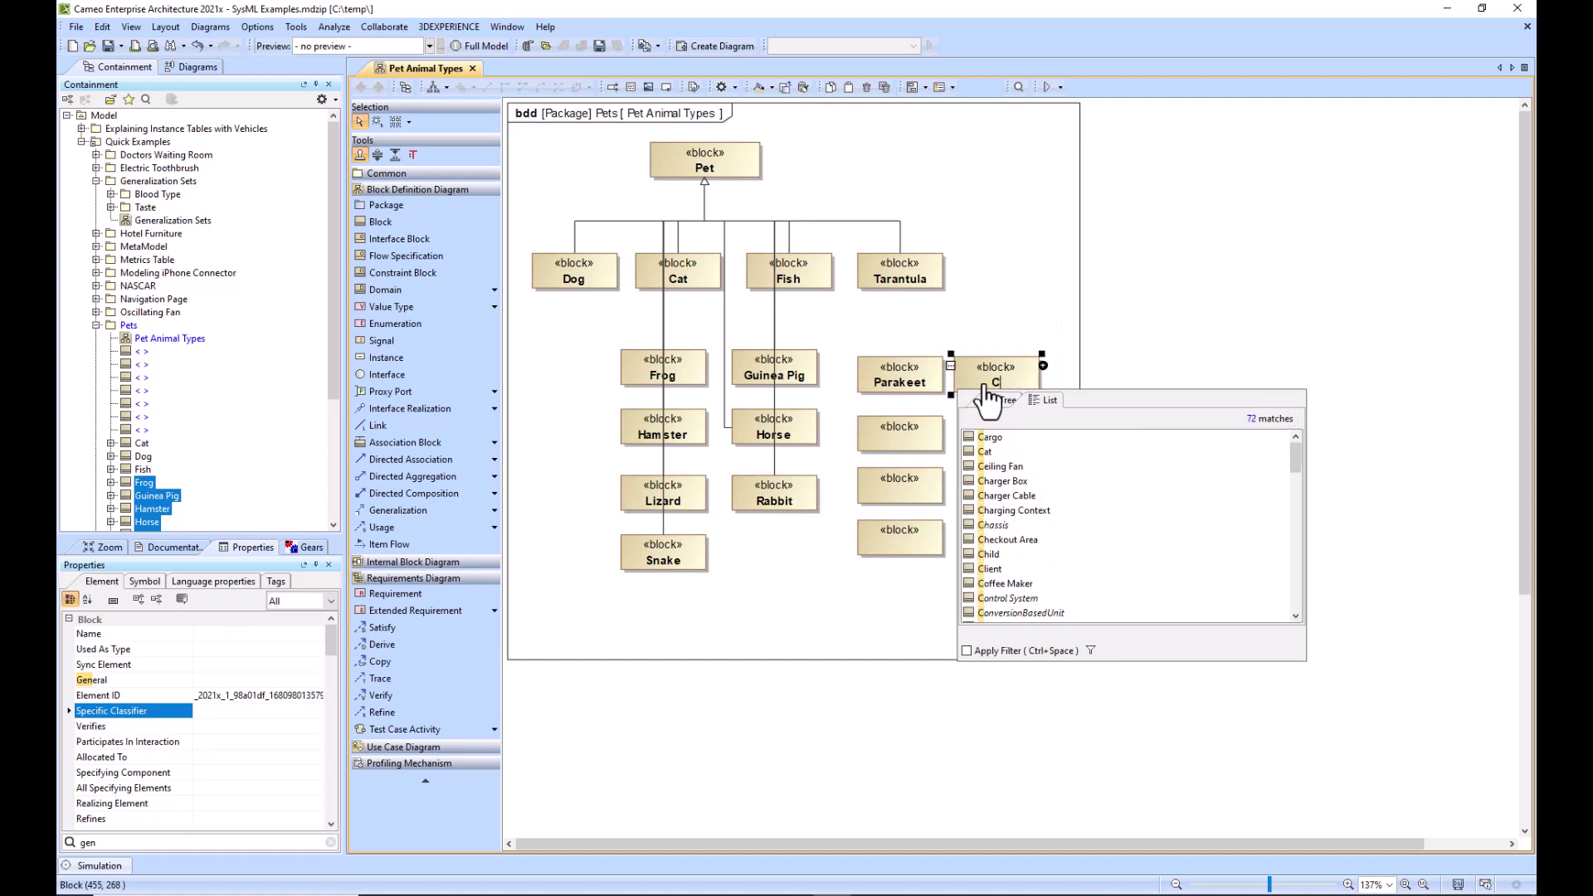
pyautogui.write('hin')
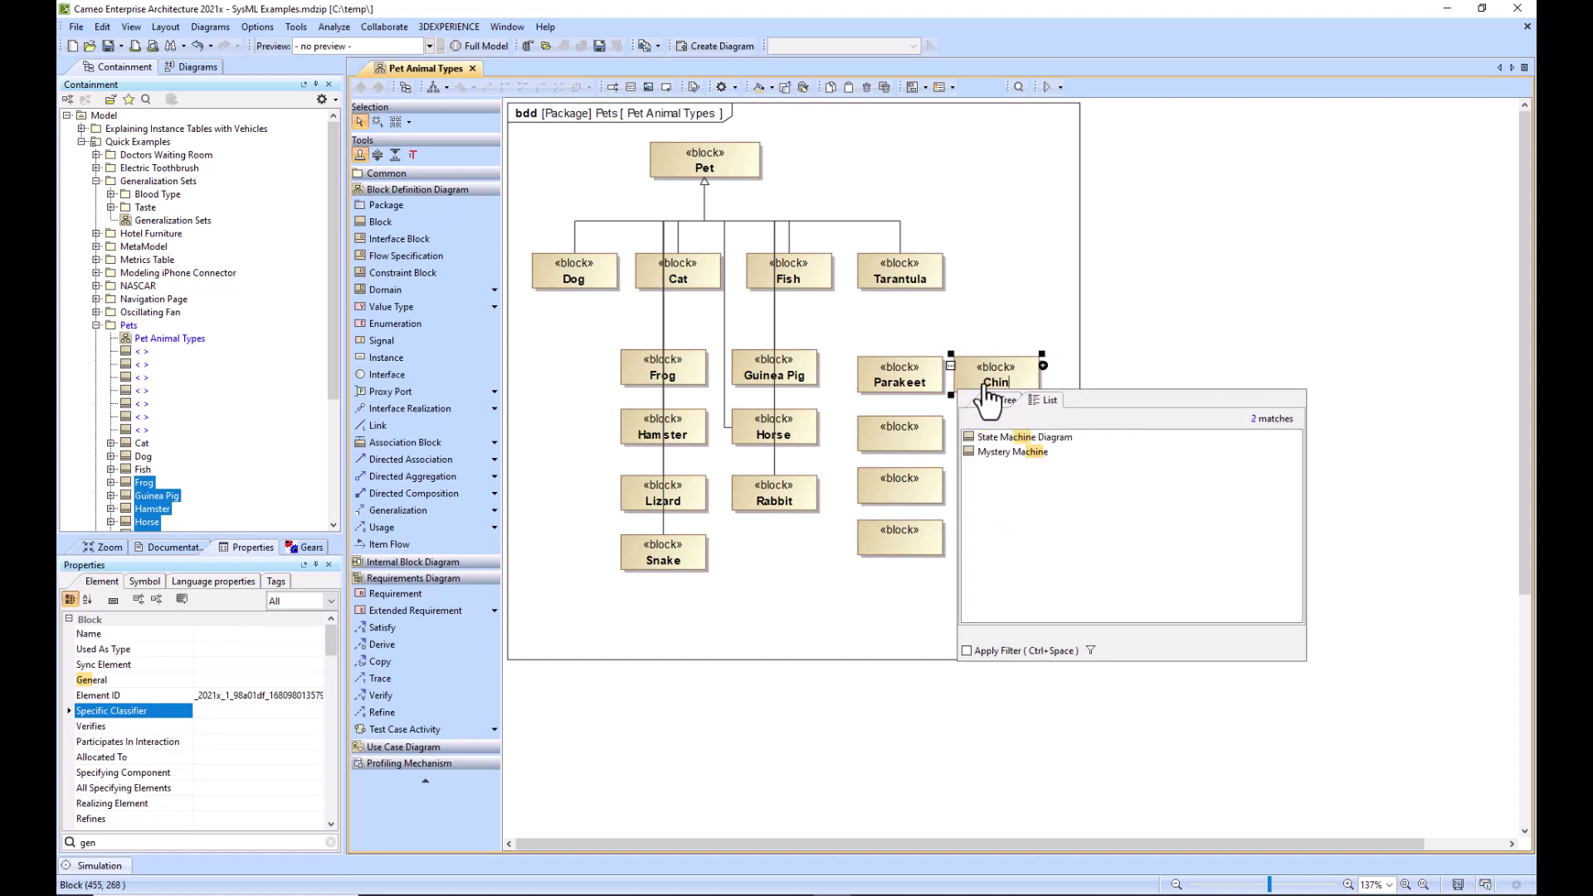
pyautogui.write('chilla')
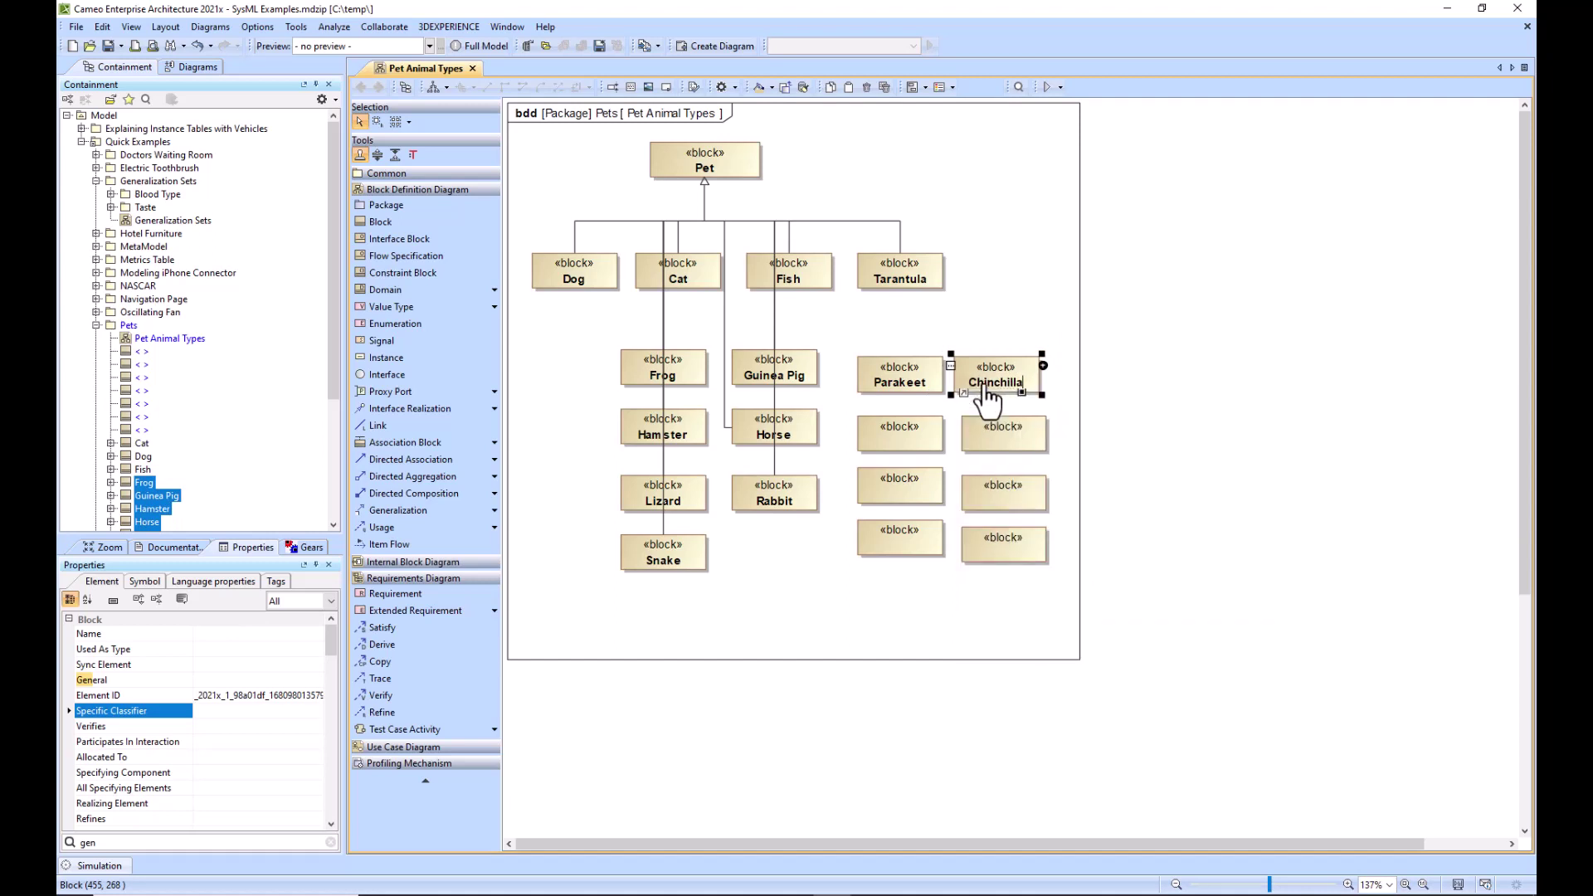
pyautogui.click(1002, 278)
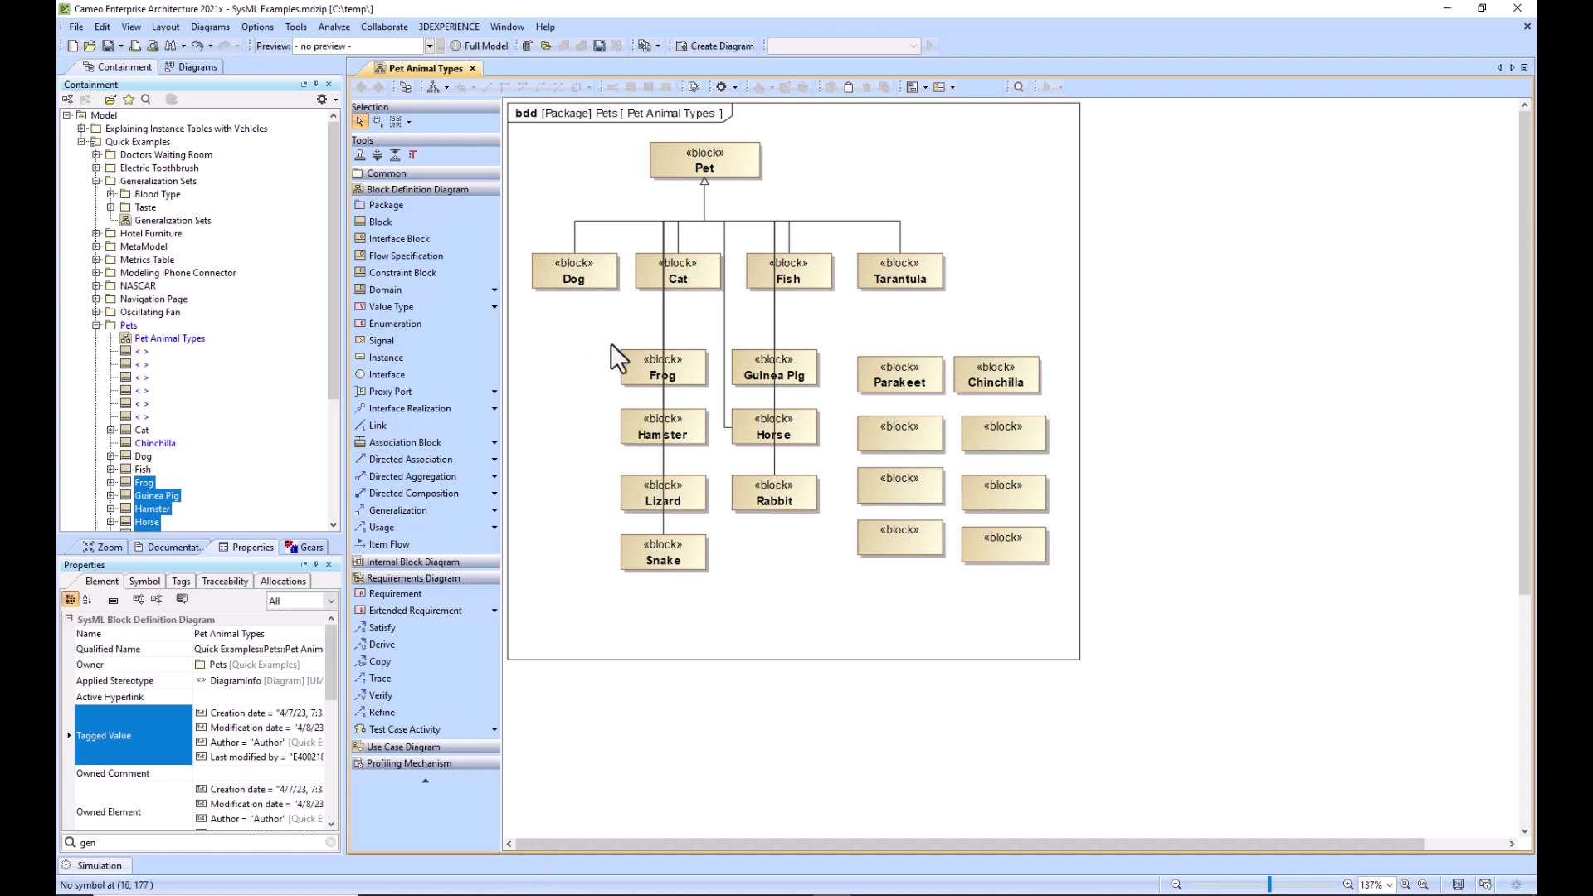
# Create a block named Pet Qualities at the diagram's top right.
pyautogui.click(380, 222)
pyautogui.click(909, 135)
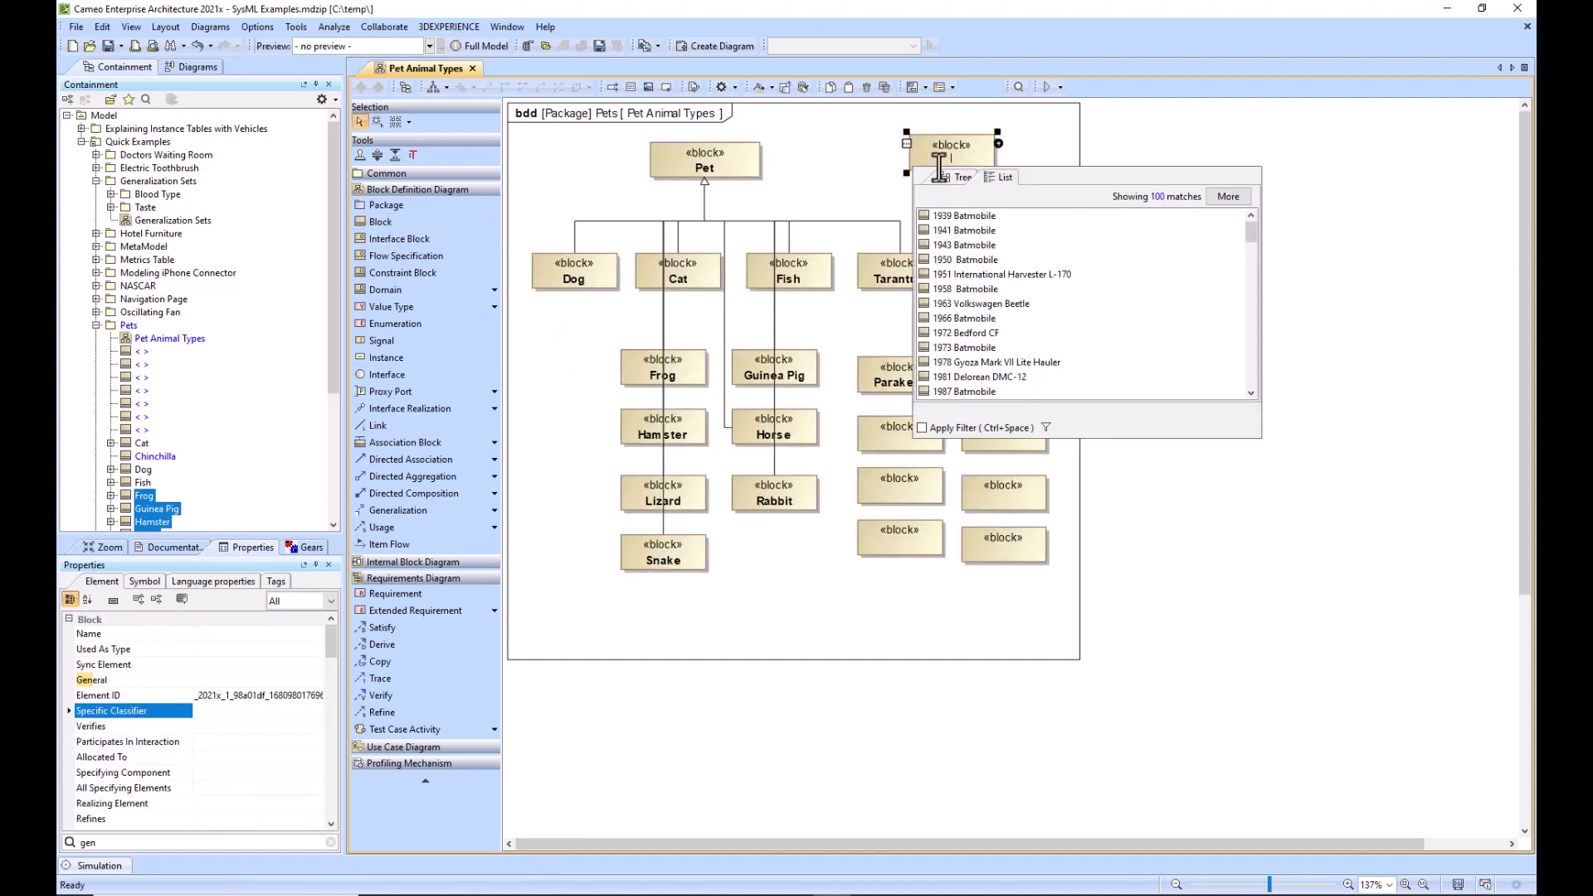
pyautogui.write('Pet Qualities')
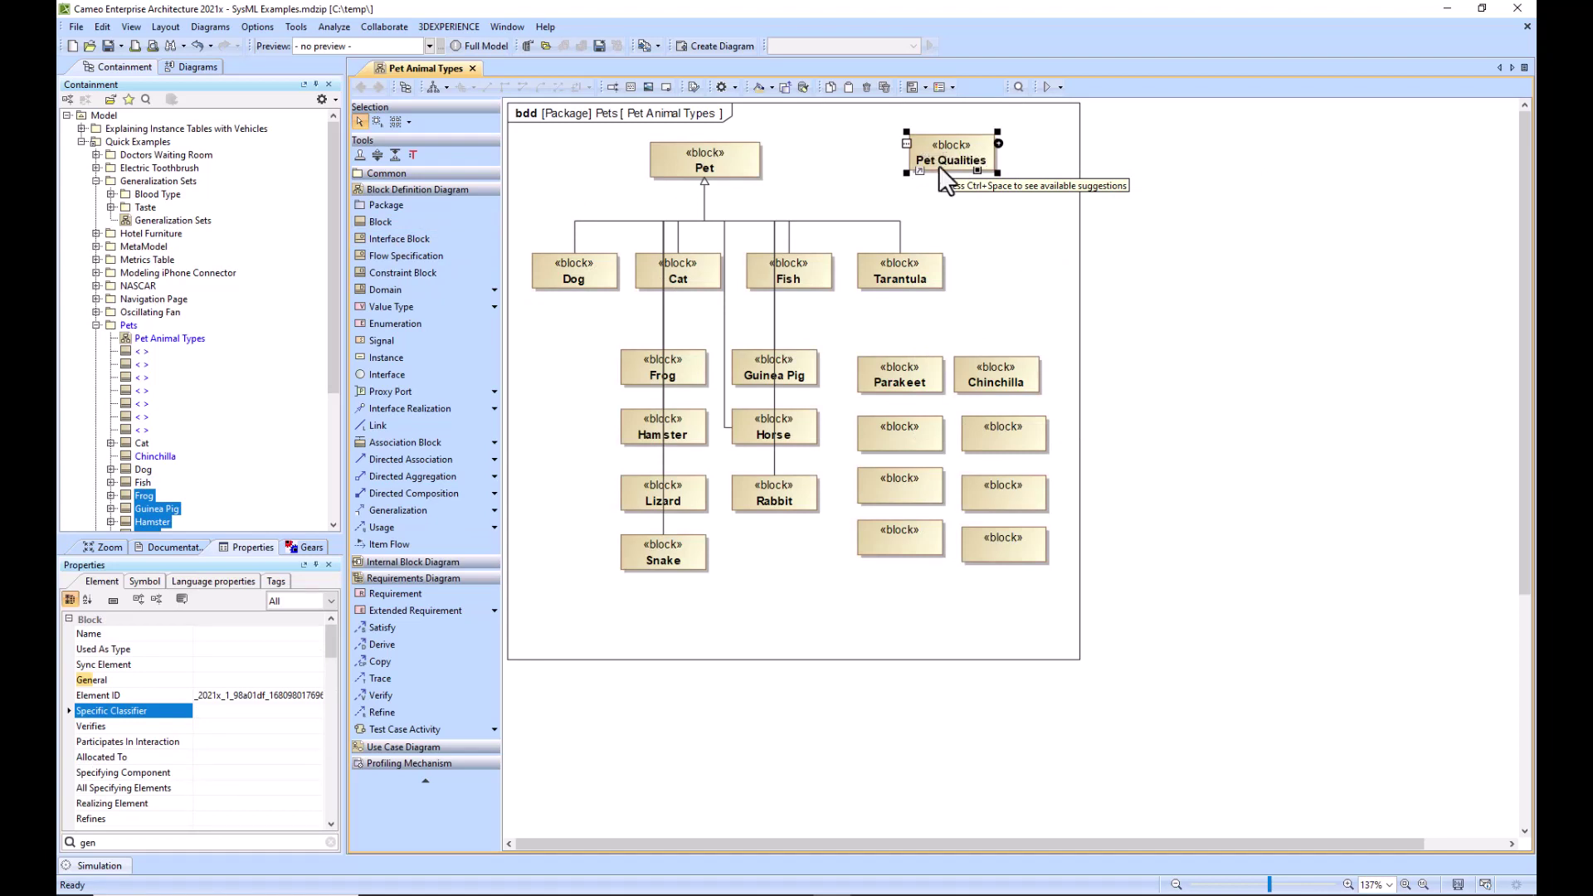
pyautogui.press('Return')
pyautogui.moveTo(959, 164); pyautogui.dragTo(1004, 162)
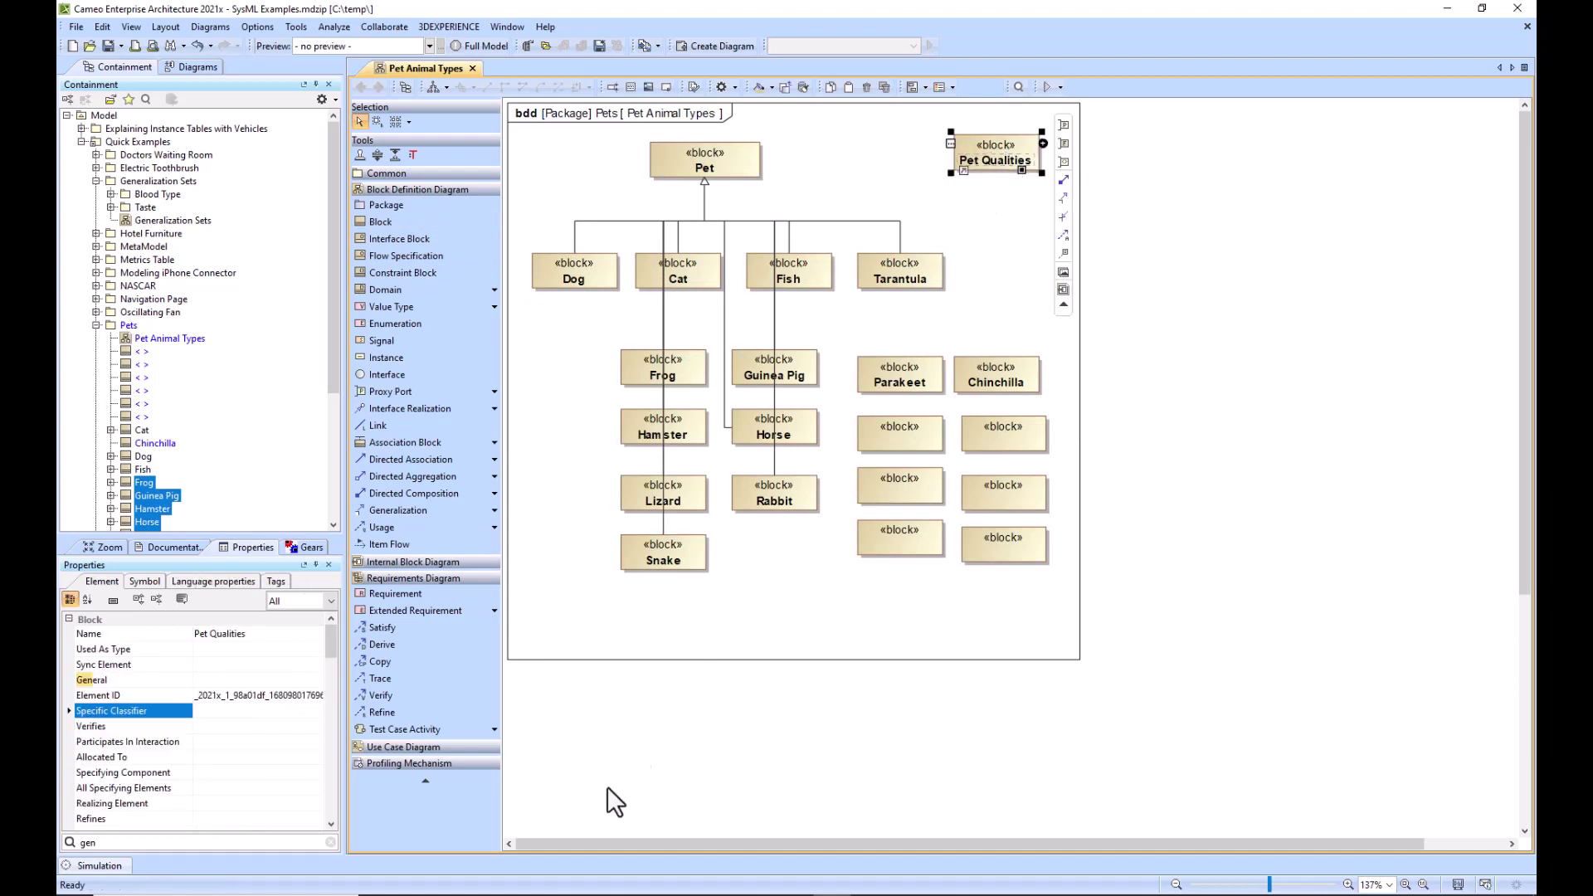
# In Word, select the qualities list from Name to YearlyFoodCost, then return to Pet Qualities in Cameo.
pyautogui.hotkey('alt', 'Tab')
pyautogui.moveTo(938, 328); pyautogui.dragTo(825, 260)
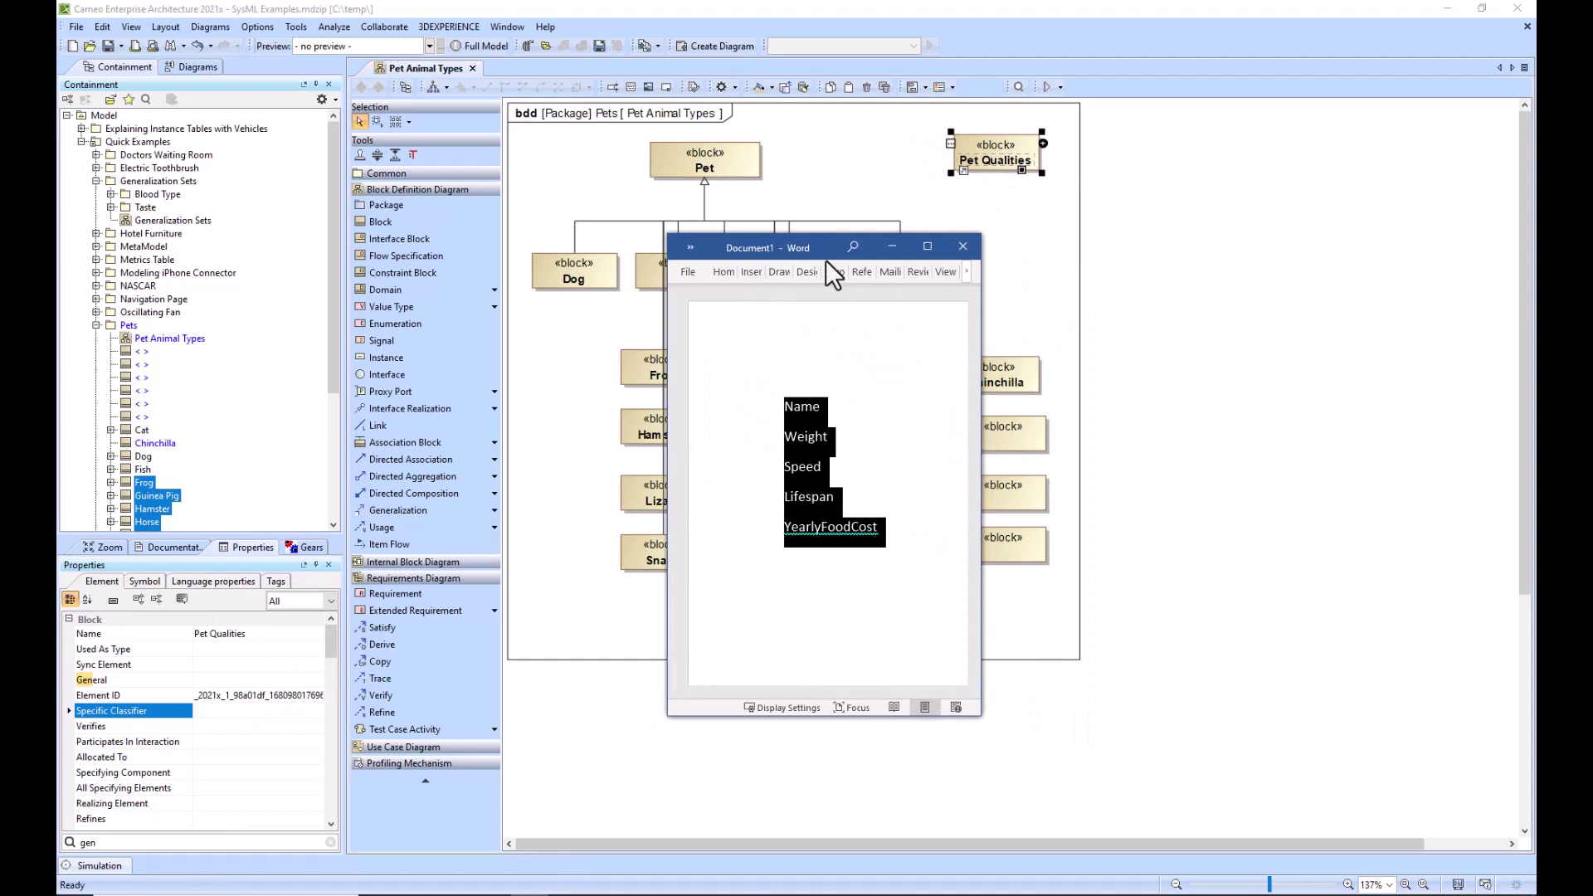
pyautogui.moveTo(899, 526); pyautogui.dragTo(780, 401)
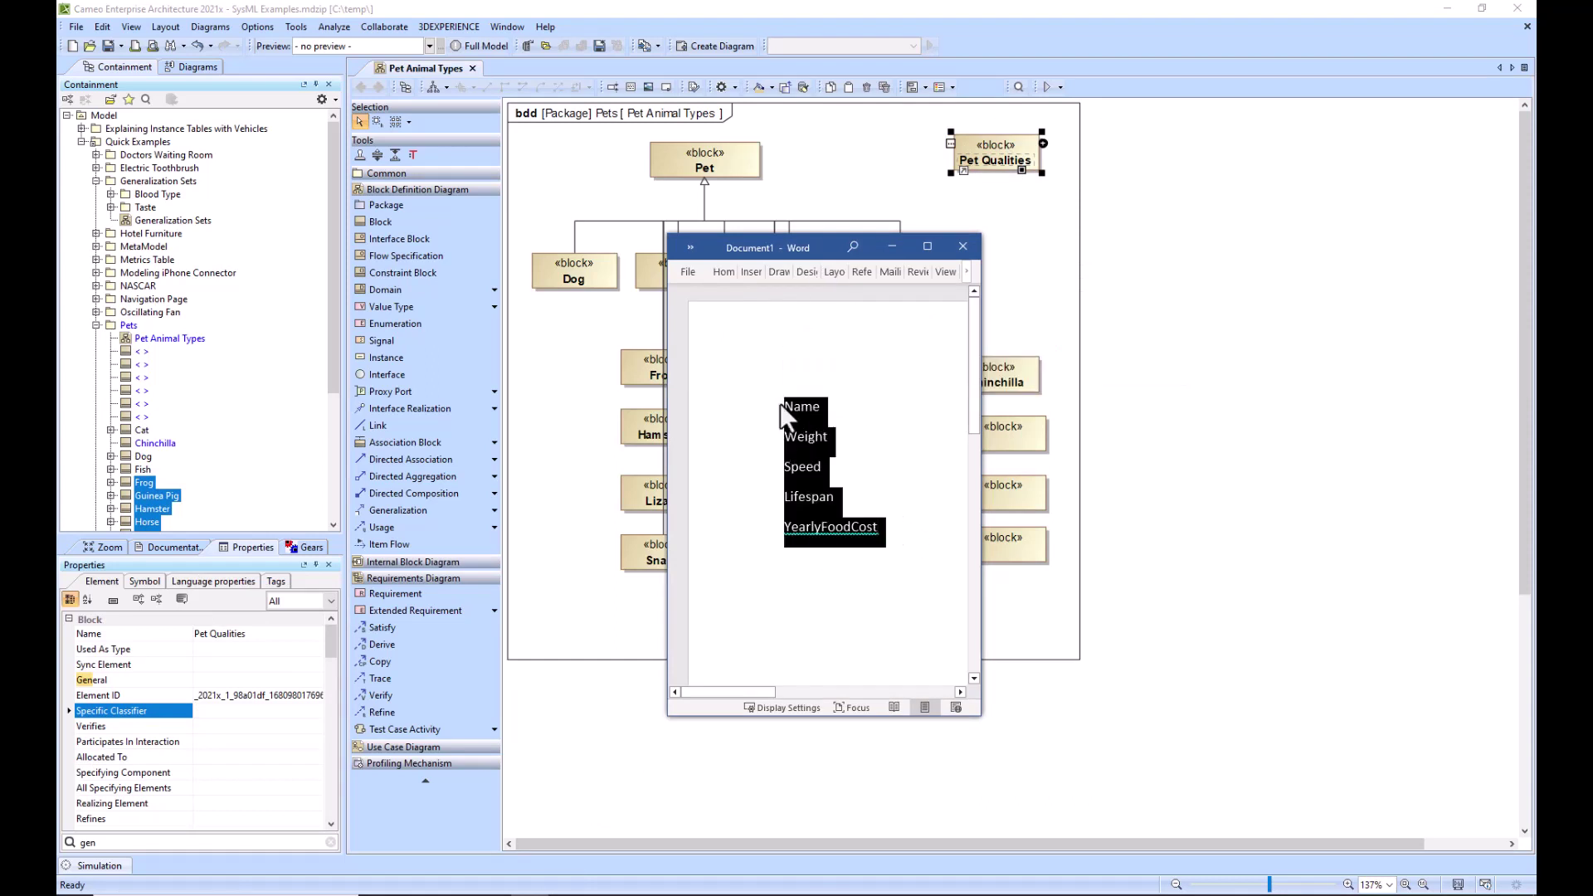
pyautogui.hotkey('alt', 'Tab')
pyautogui.click(982, 164)
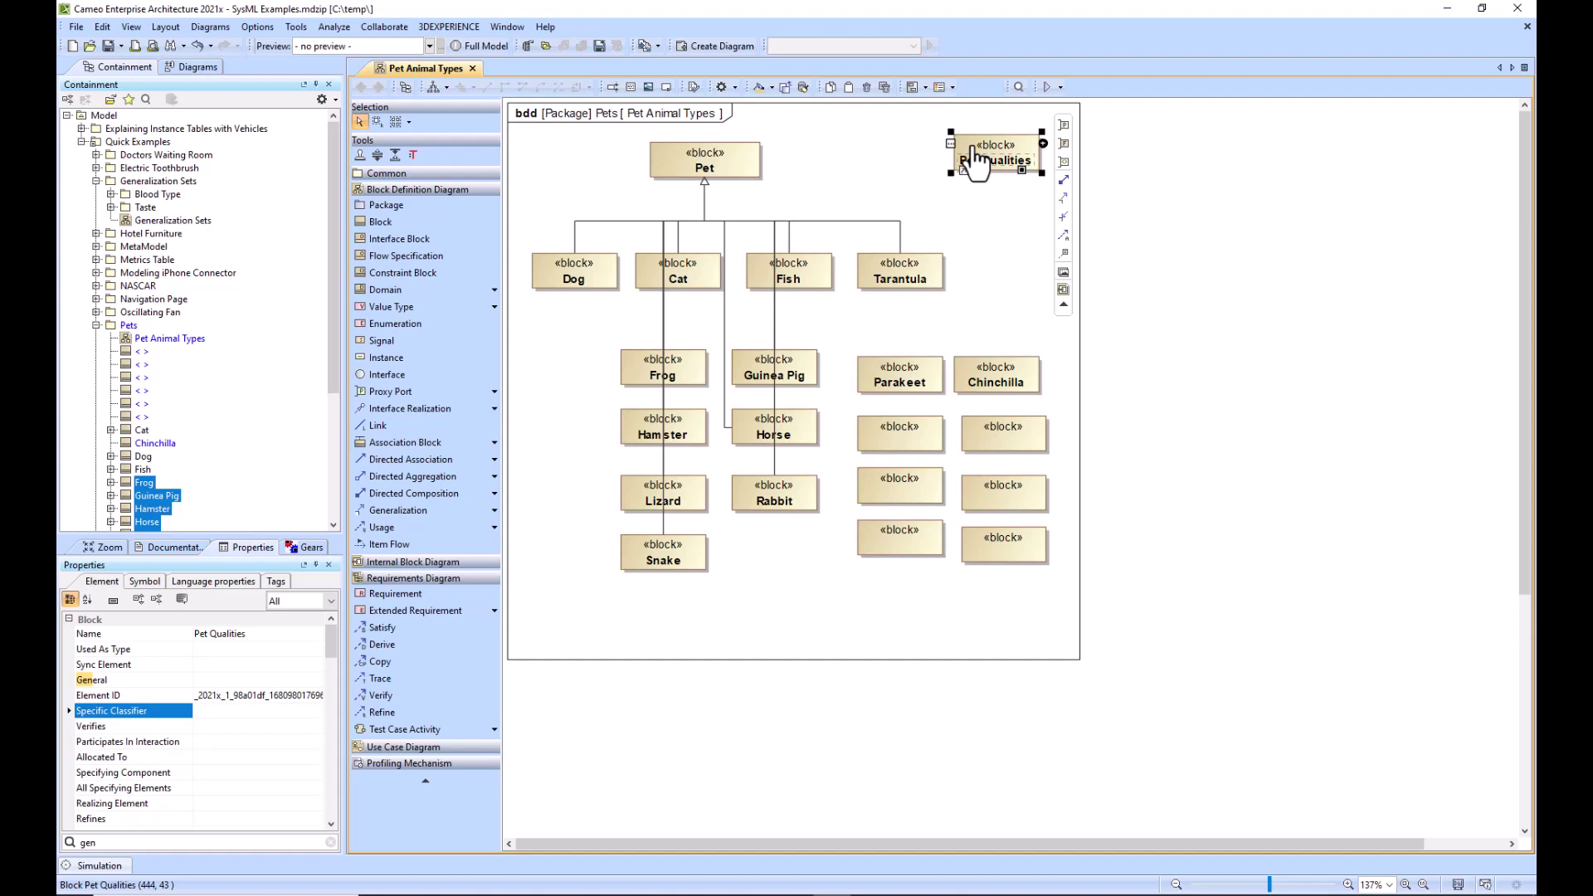
# Paste the Word list into Pet Qualities as value properties Name, Weight, Speed, Lifespan and YearlyFoodCost.
pyautogui.hotkey('alt', 'b')
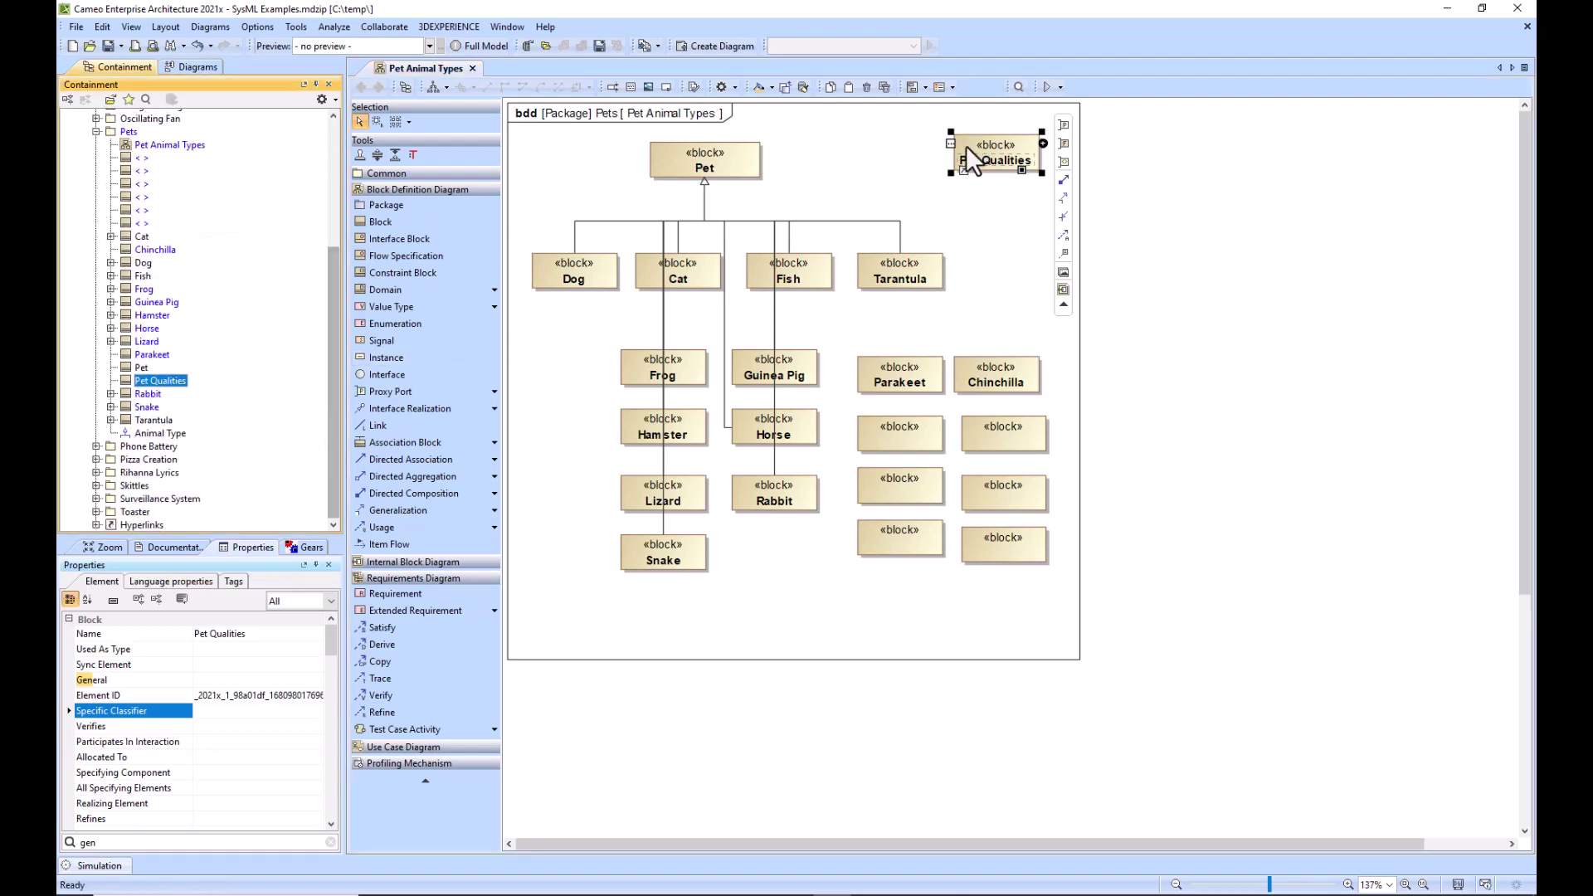
pyautogui.rightClick(147, 376)
pyautogui.press('Escape')
pyautogui.hotkey('ctrl', 'shift', 'e')
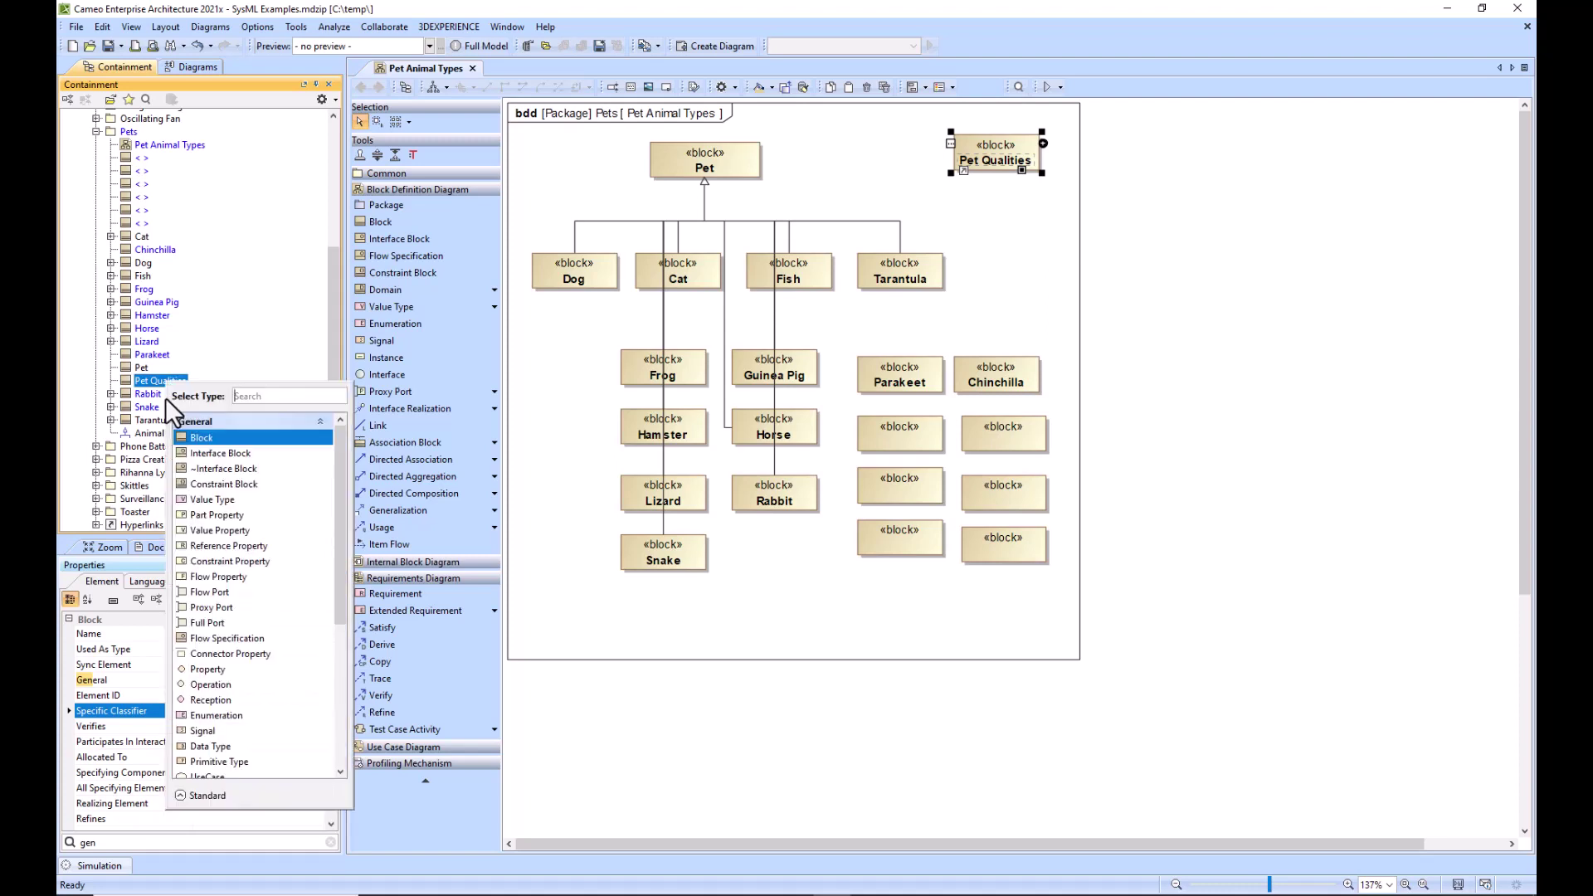
pyautogui.press('Down')
pyautogui.press('Down')
pyautogui.press('Down')
pyautogui.press('Down')
pyautogui.press('Down')
pyautogui.press('Down')
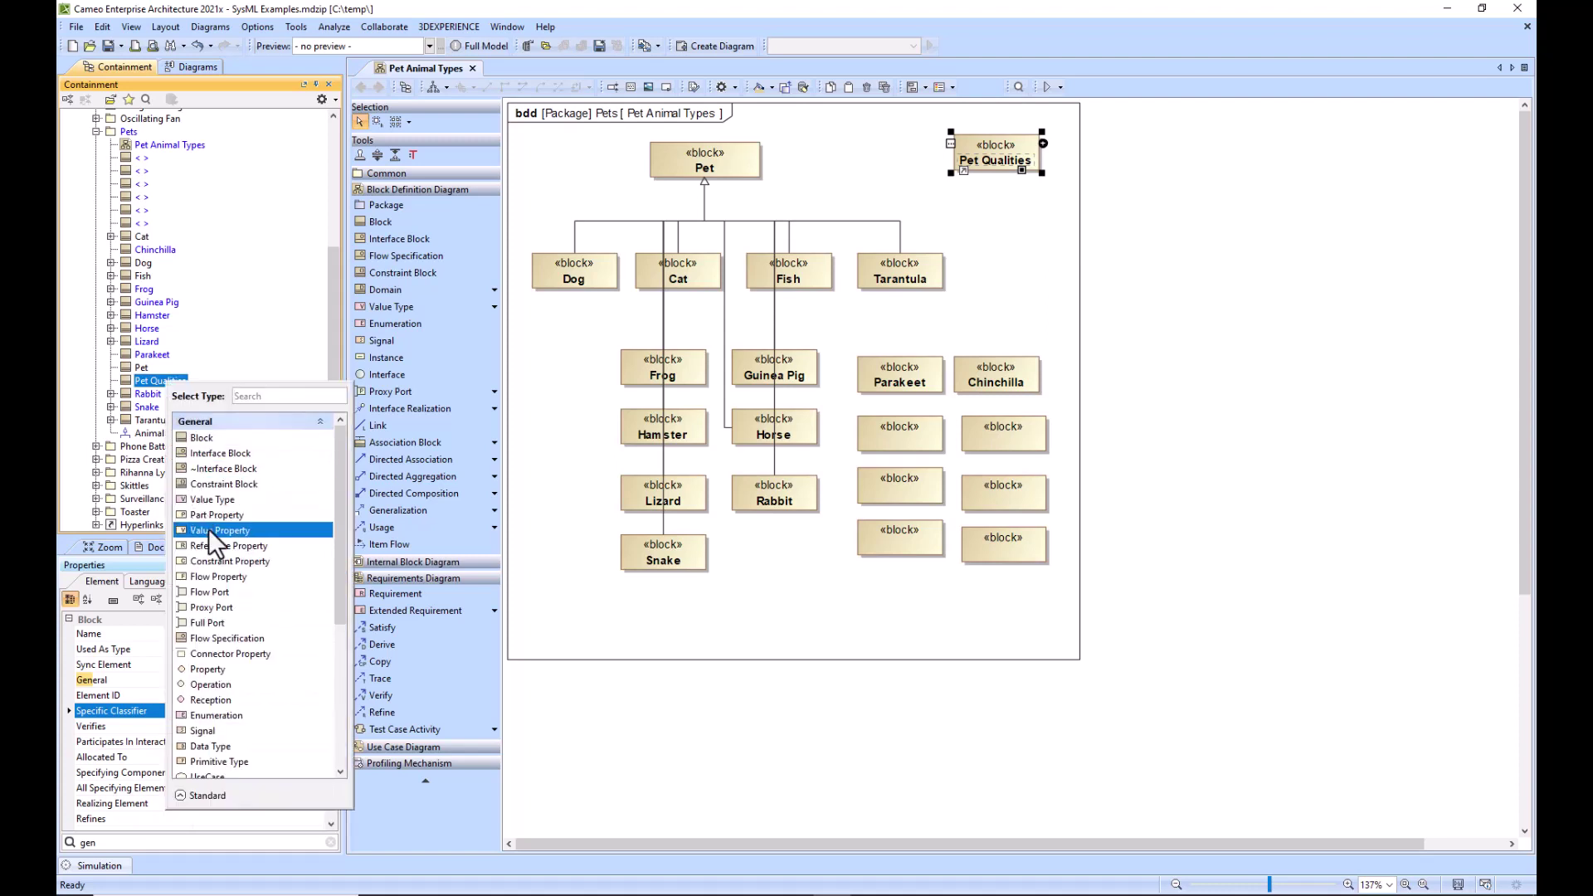
pyautogui.click(204, 530)
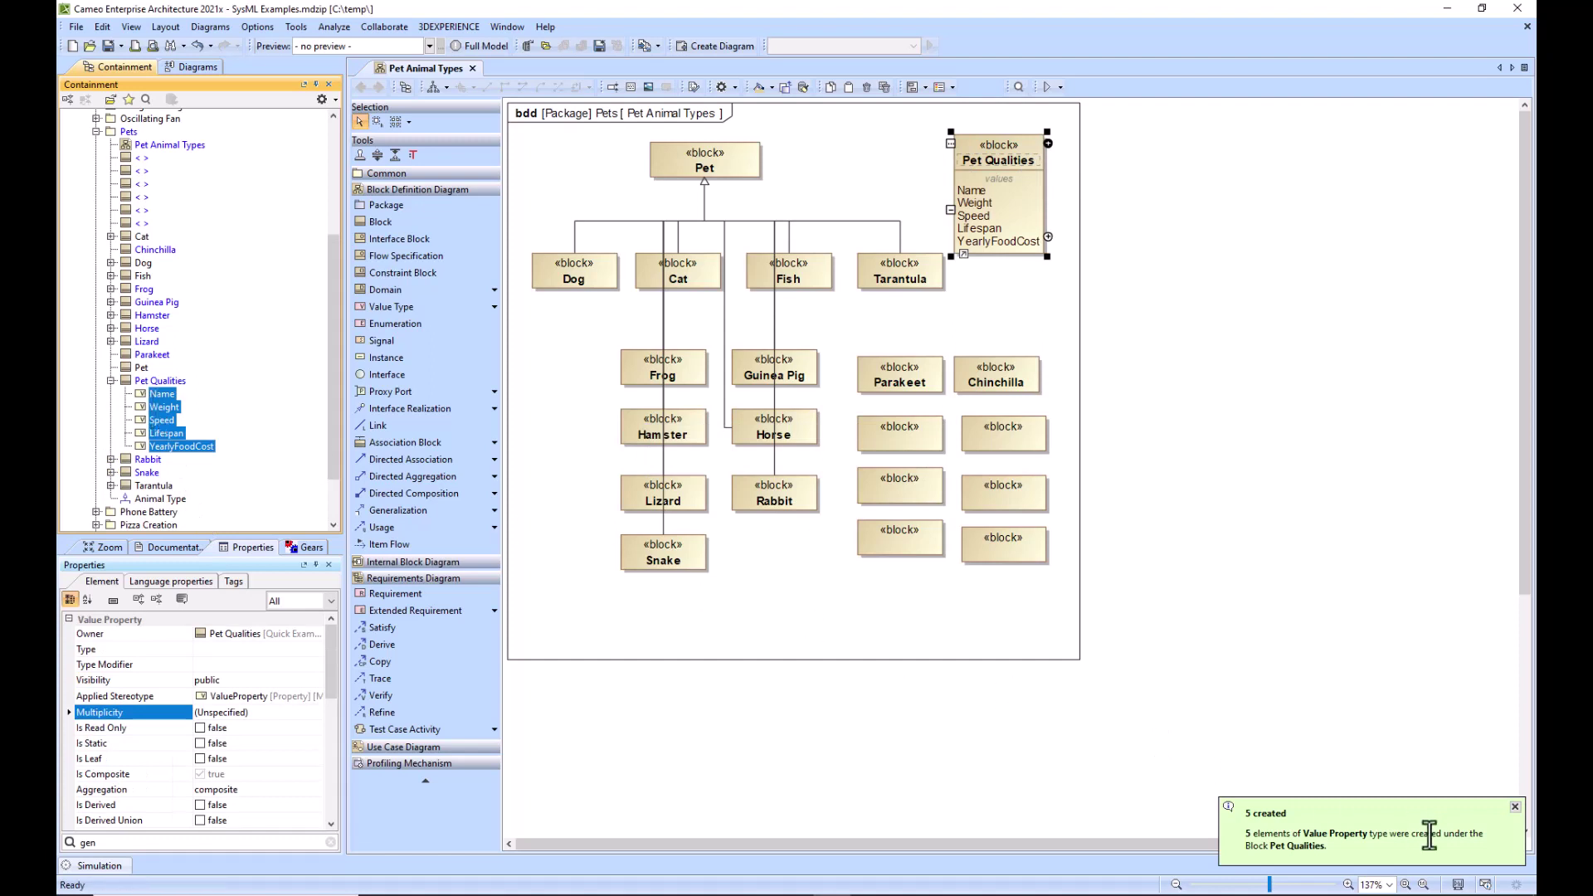
pyautogui.click(987, 295)
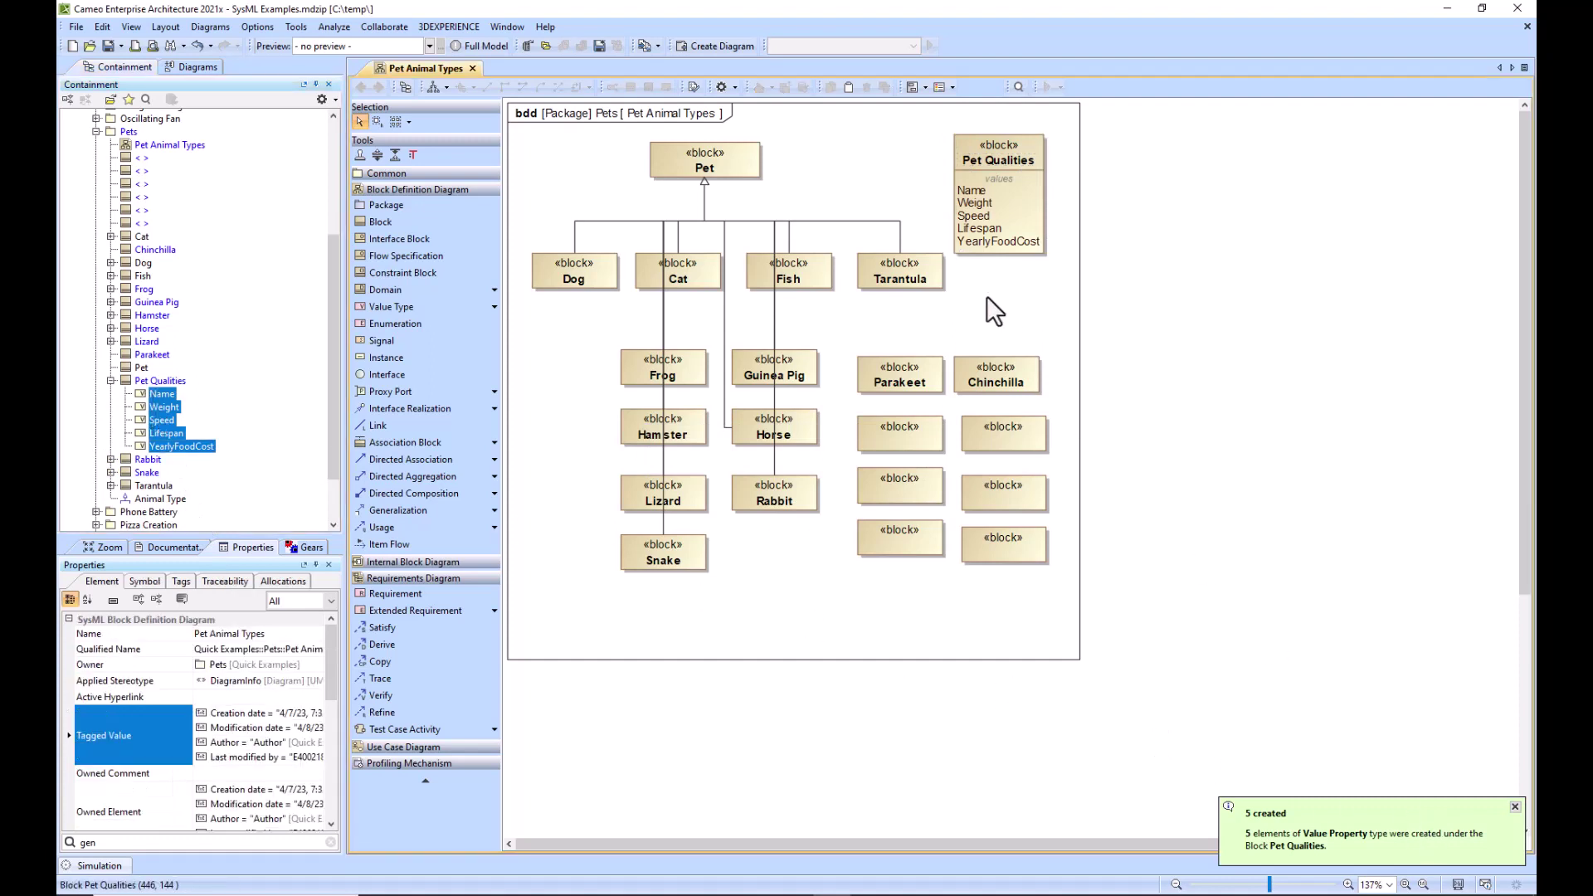
# Nudge Pet Qualities upward and review Dog's attributes in its Specification.
pyautogui.moveTo(972, 147); pyautogui.dragTo(976, 132)
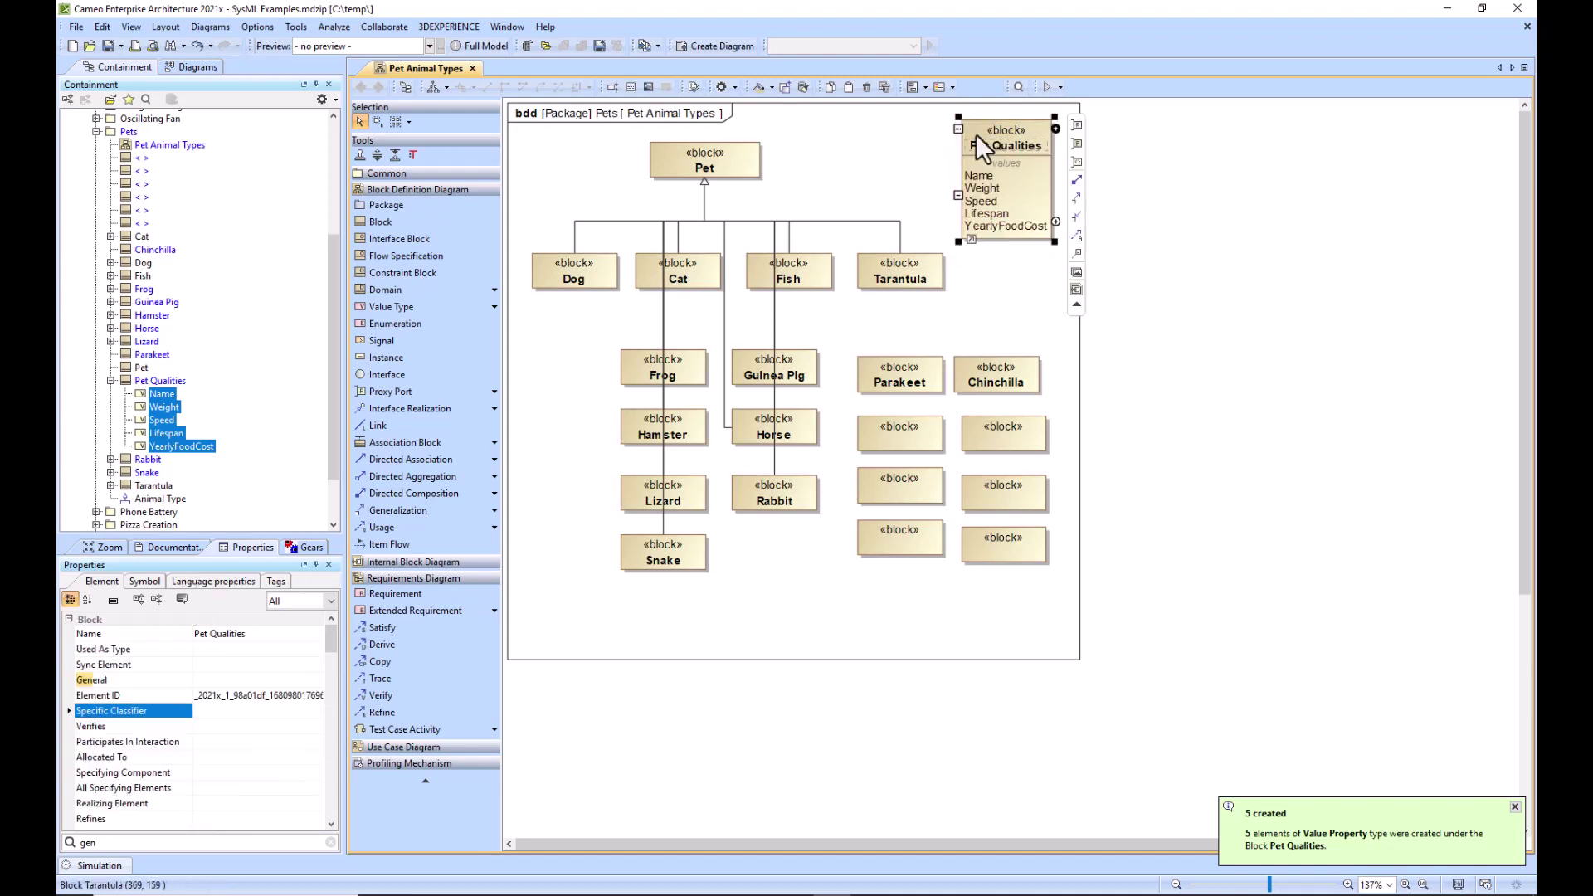
pyautogui.doubleClick(604, 272)
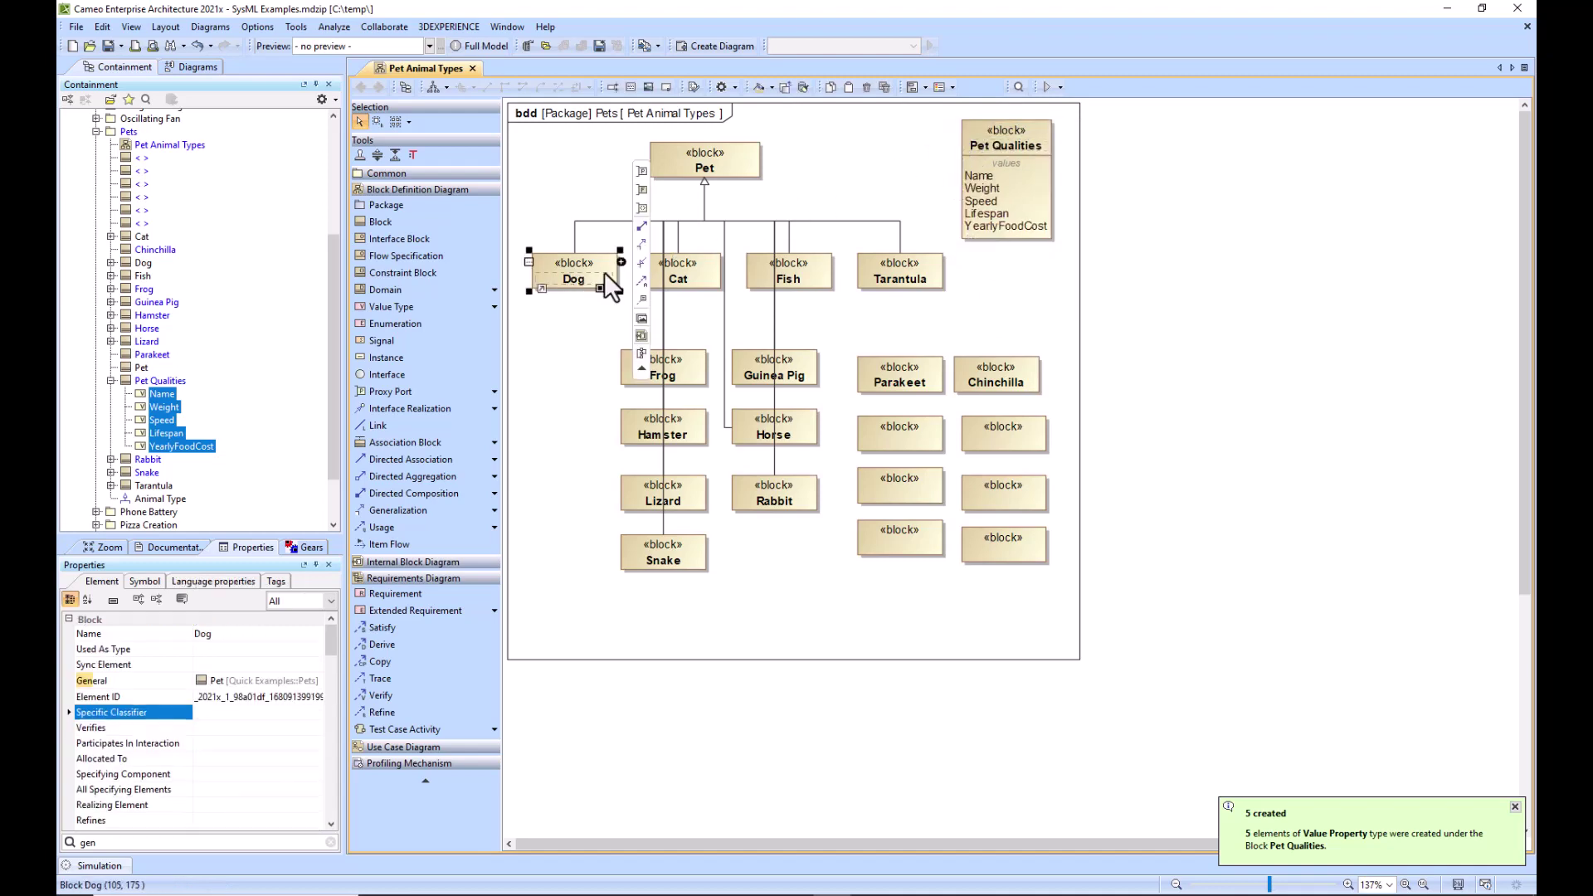
pyautogui.click(544, 454)
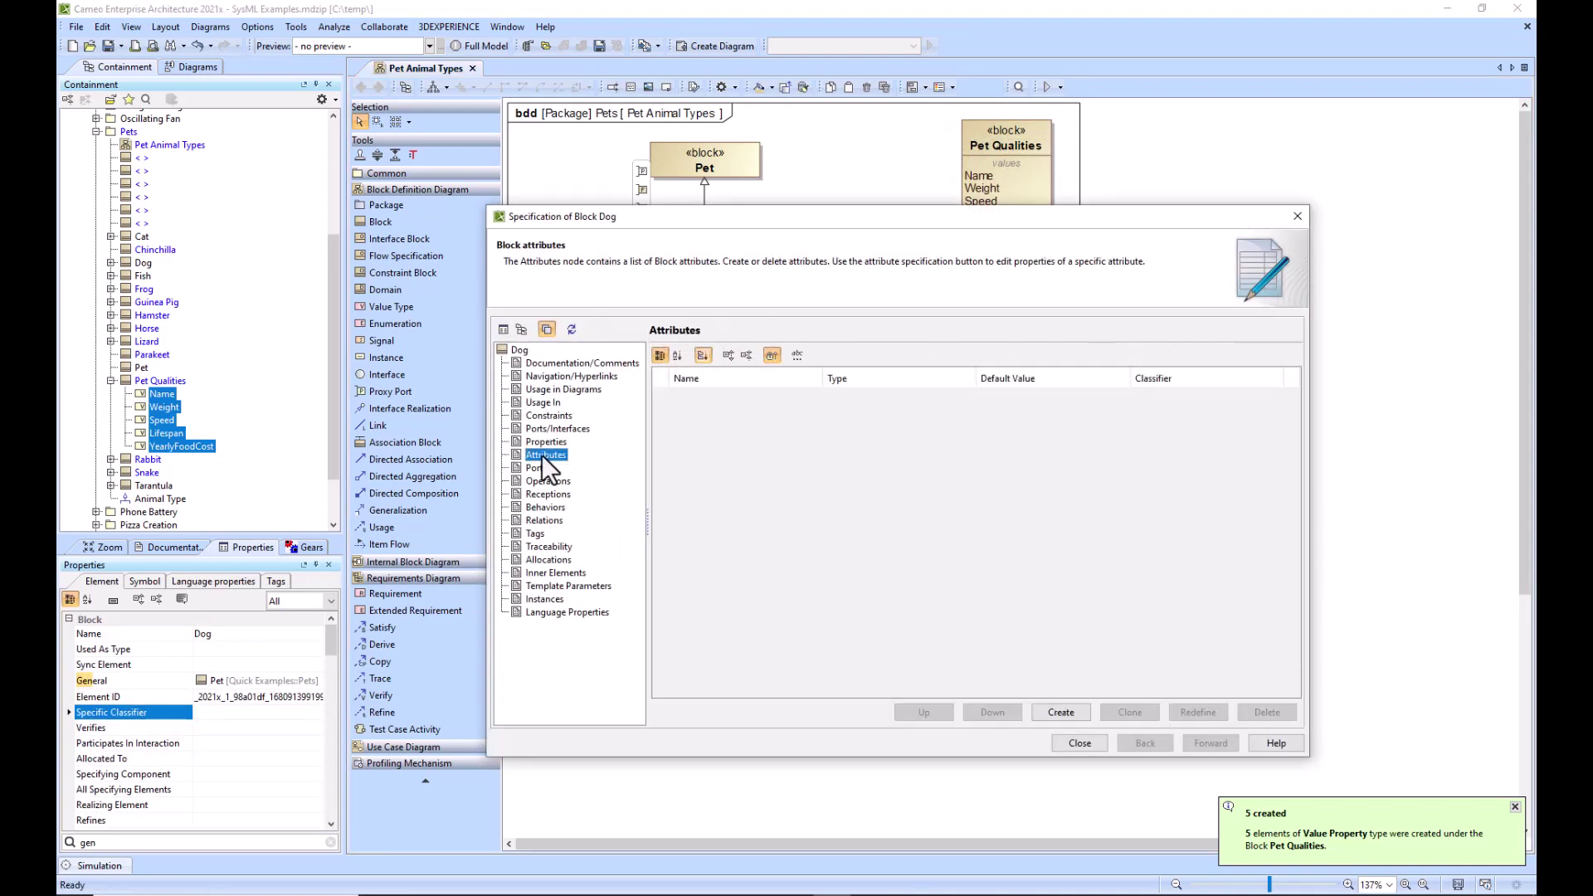
pyautogui.click(1076, 740)
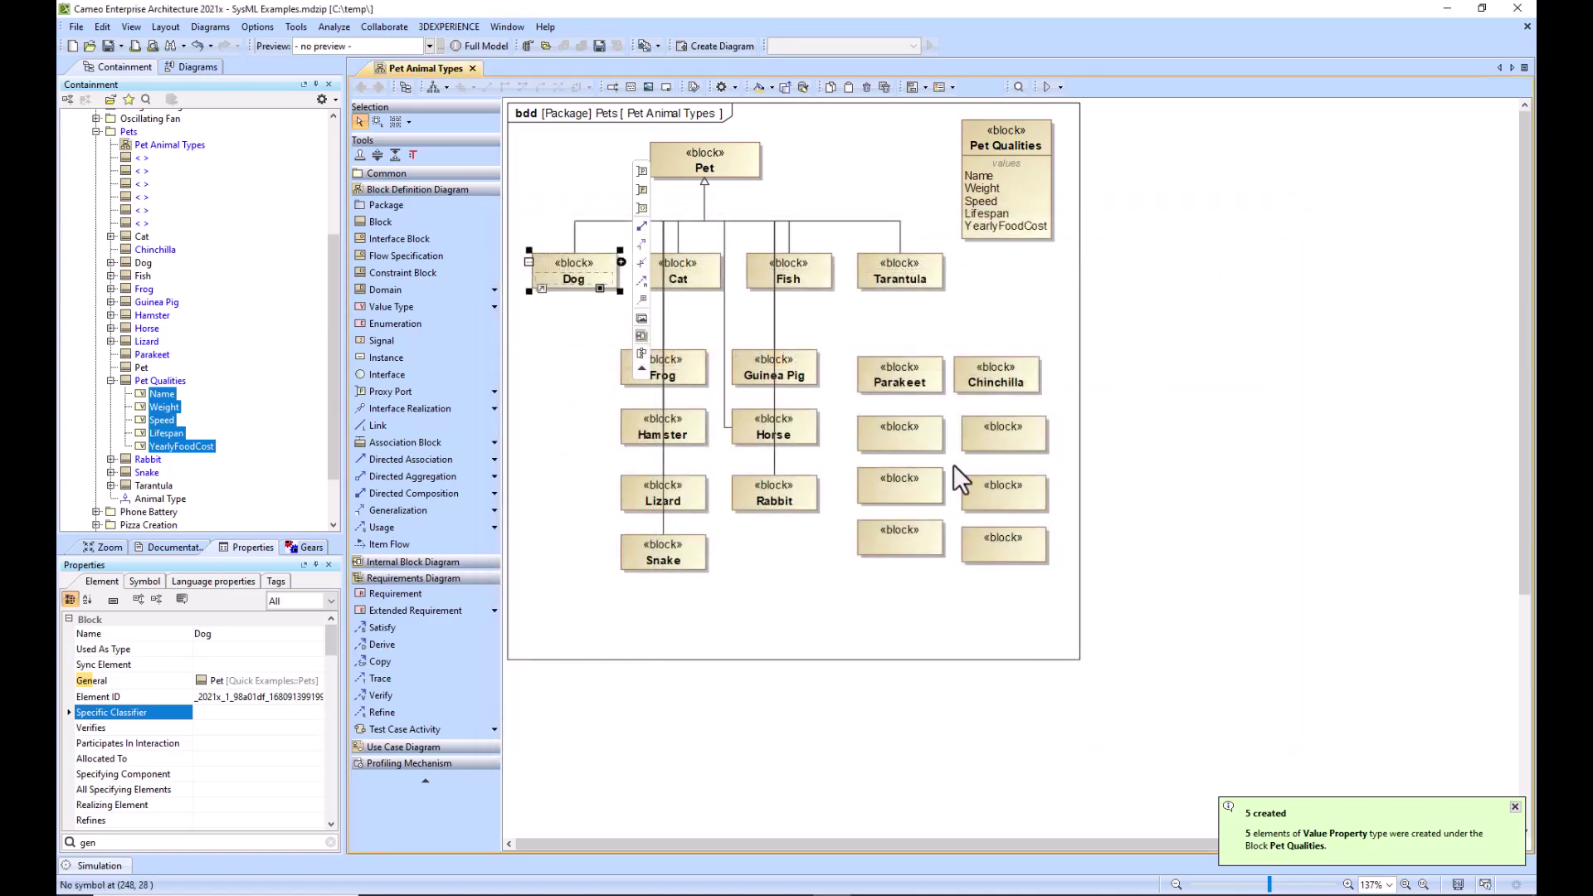
# Draw a generalization from Pet to Pet Qualities.
pyautogui.click(754, 166)
pyautogui.moveTo(770, 162); pyautogui.dragTo(990, 157)
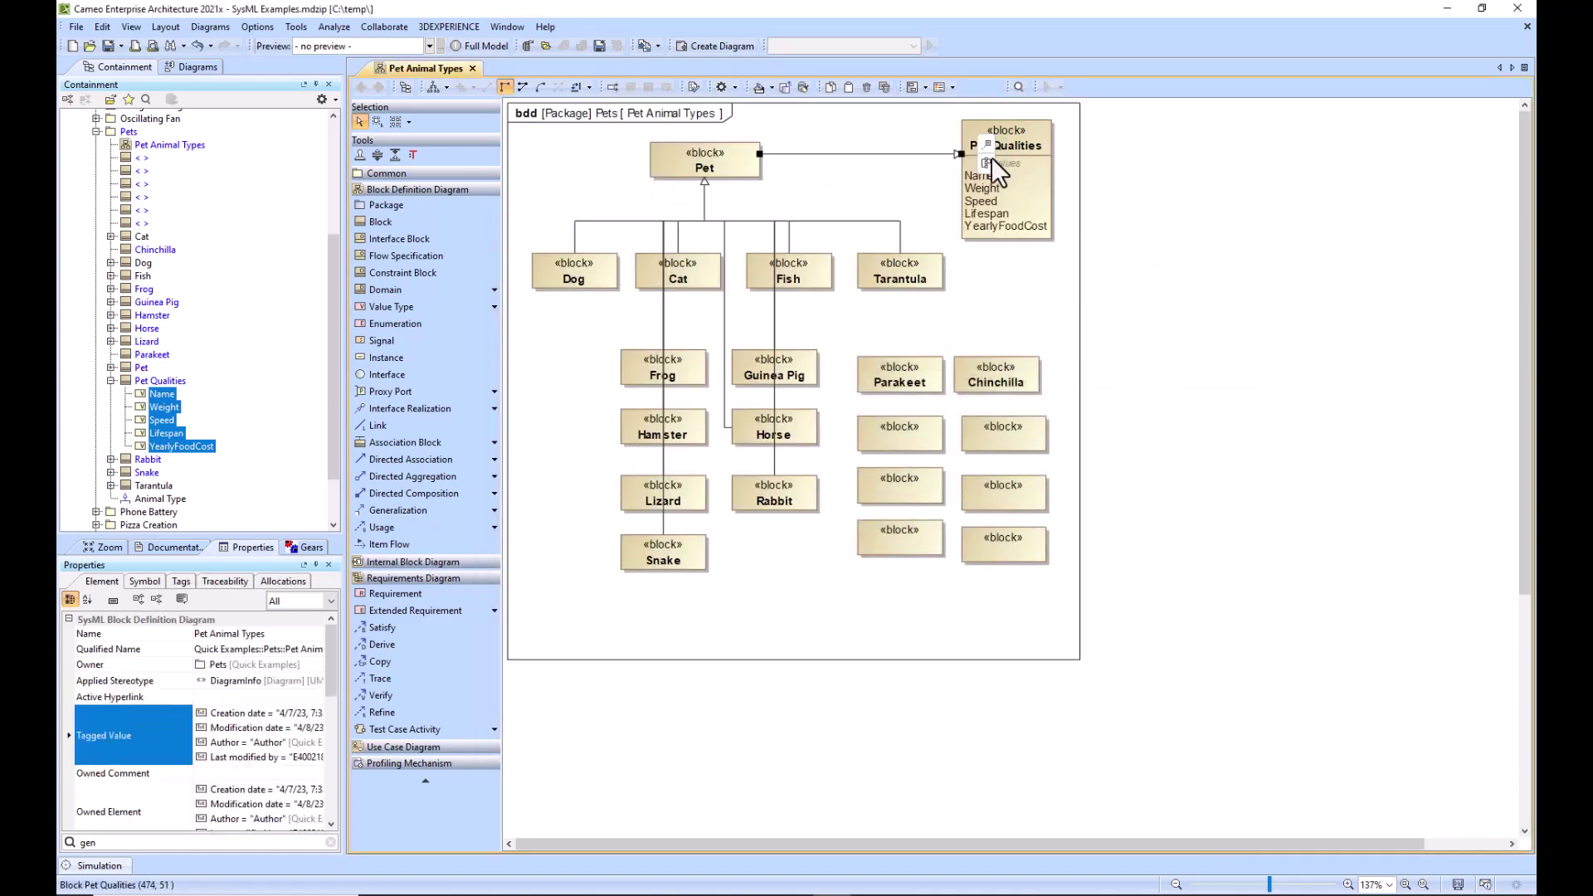
pyautogui.click(945, 172)
# In Dog's specification, redefine the inherited Name attribute as Dog's own attribute.
pyautogui.doubleClick(592, 265)
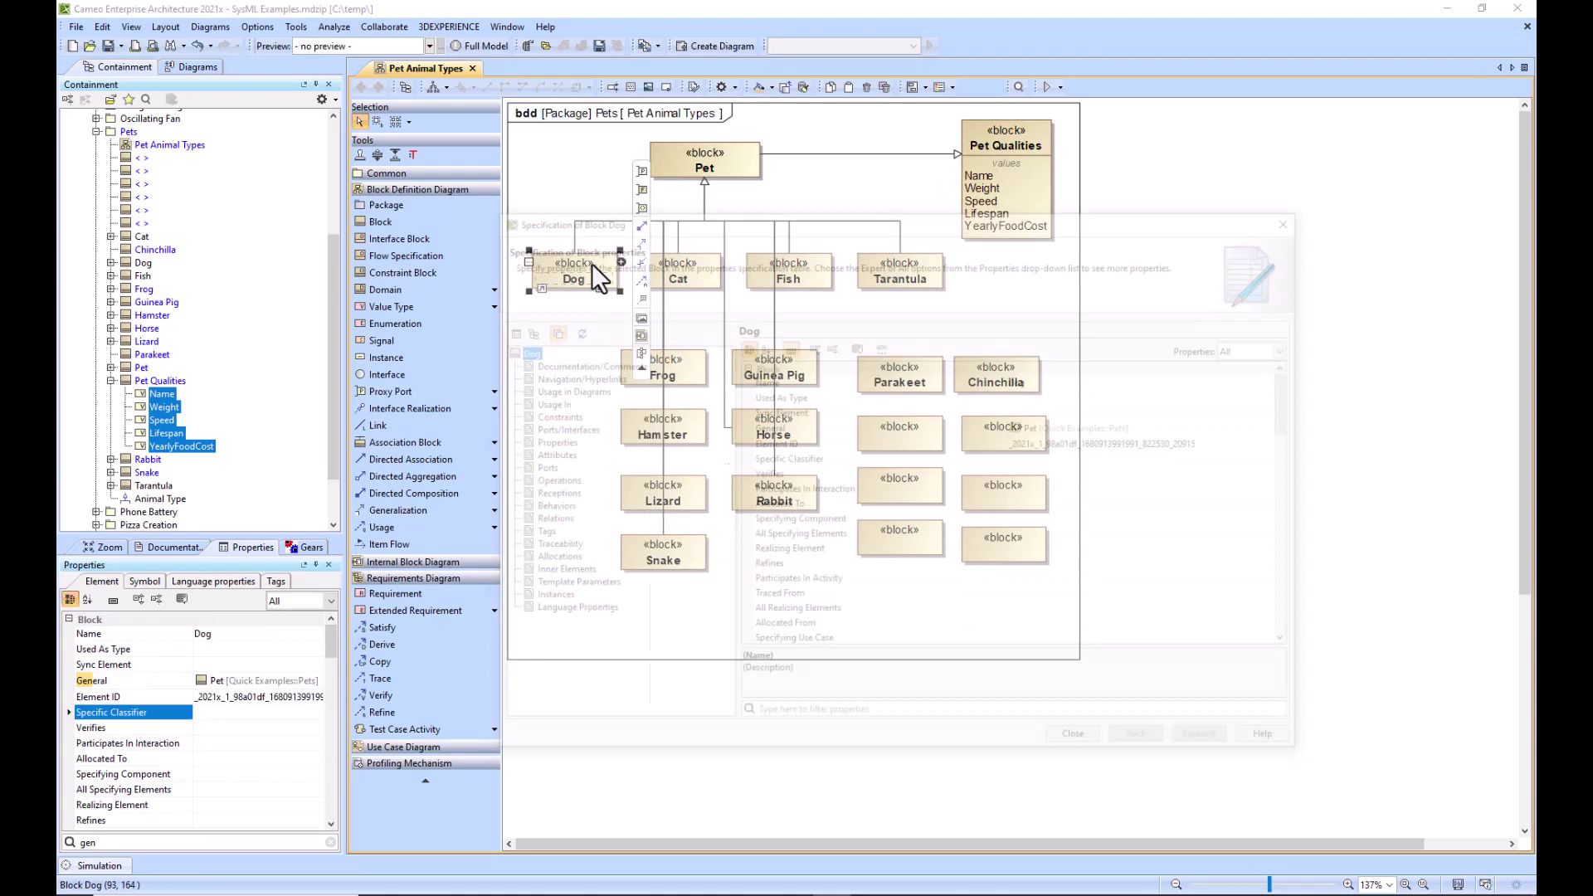
pyautogui.click(546, 455)
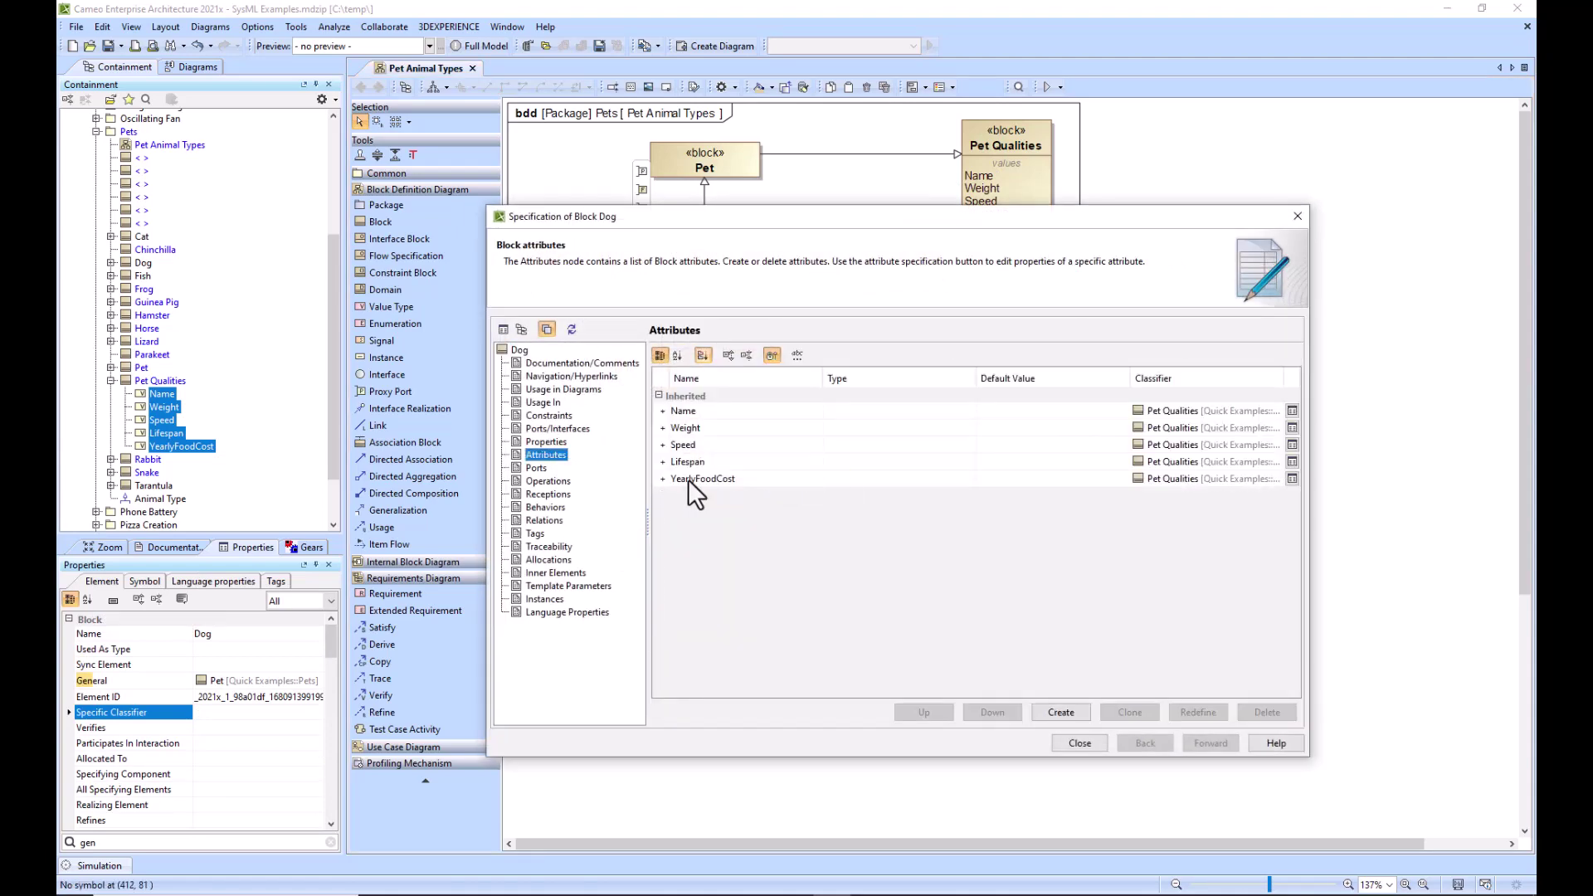
pyautogui.click(875, 410)
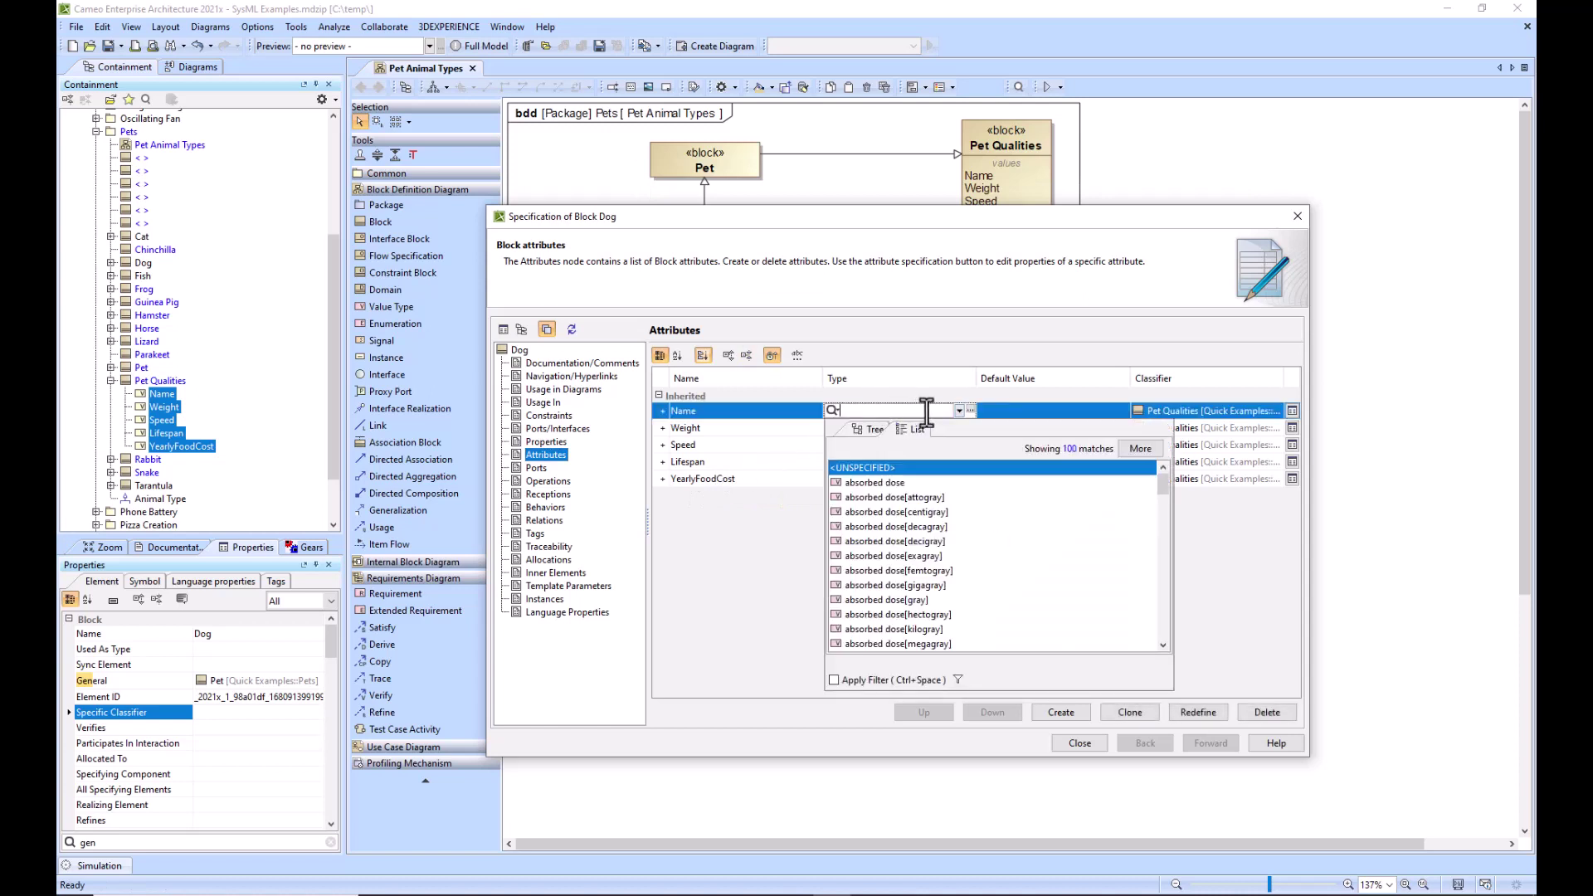
pyautogui.click(1186, 708)
pyautogui.click(1187, 707)
# Give Dog's redefined Name the type String and default value Spot.
pyautogui.click(898, 409)
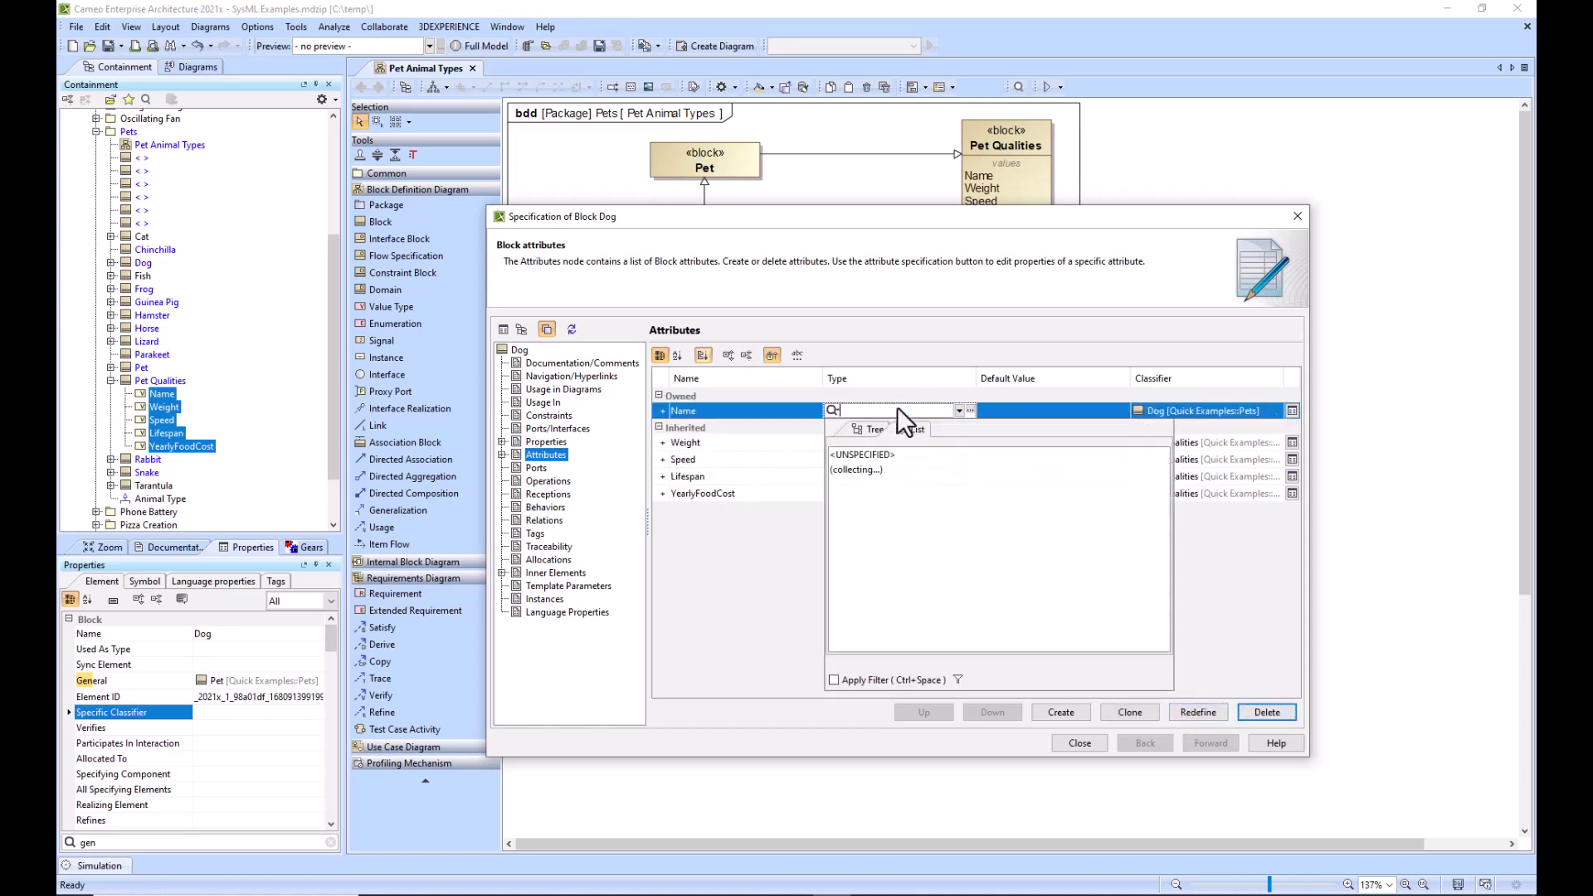
pyautogui.write('string')
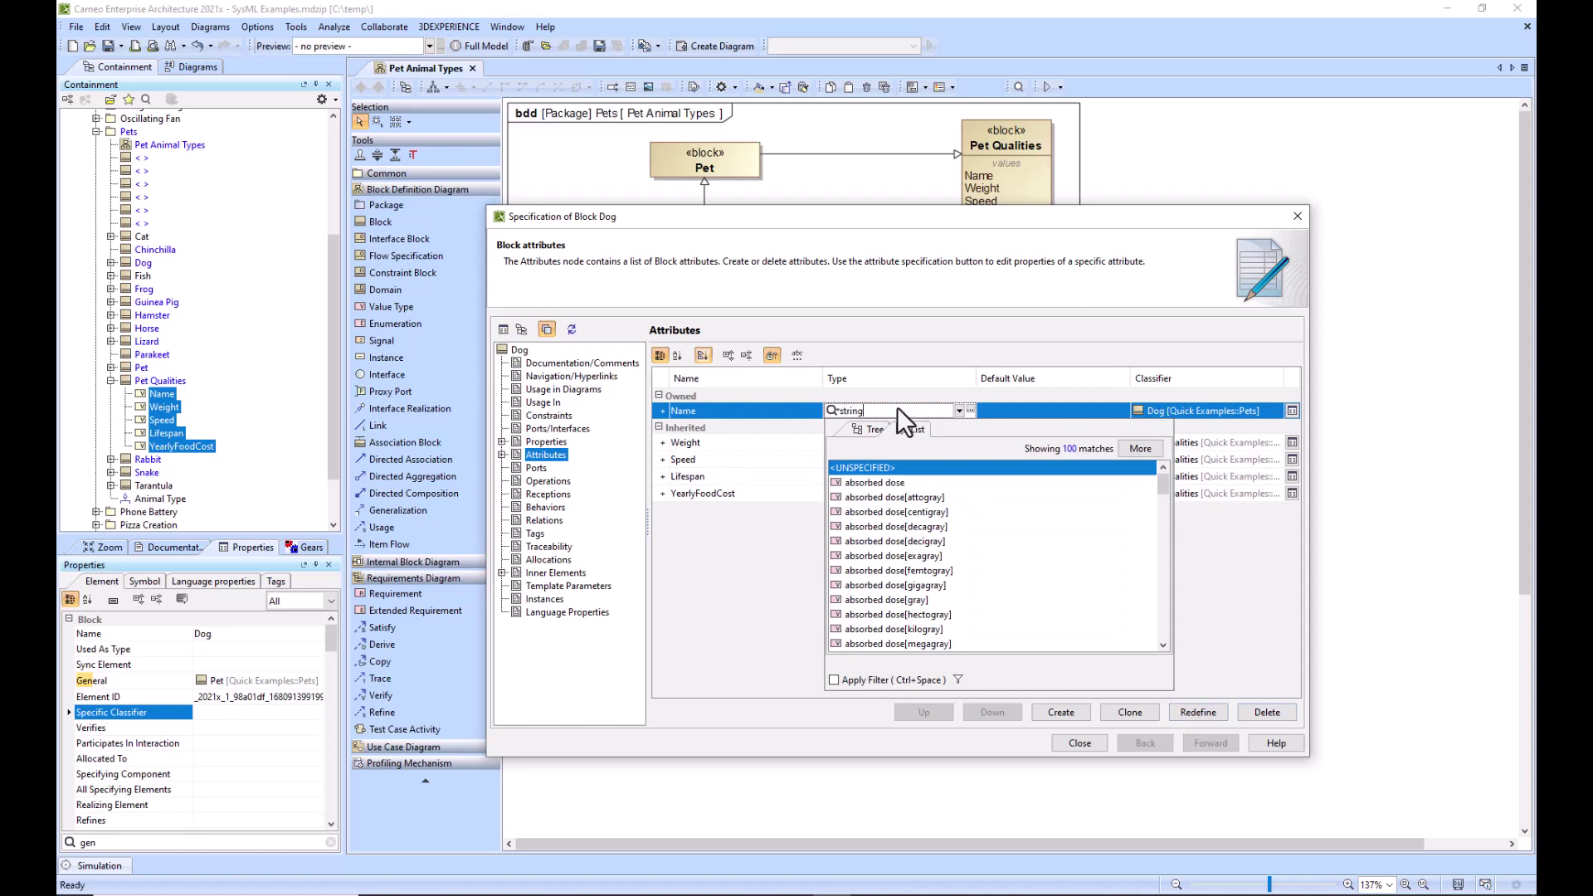
pyautogui.click(901, 479)
pyautogui.click(1033, 409)
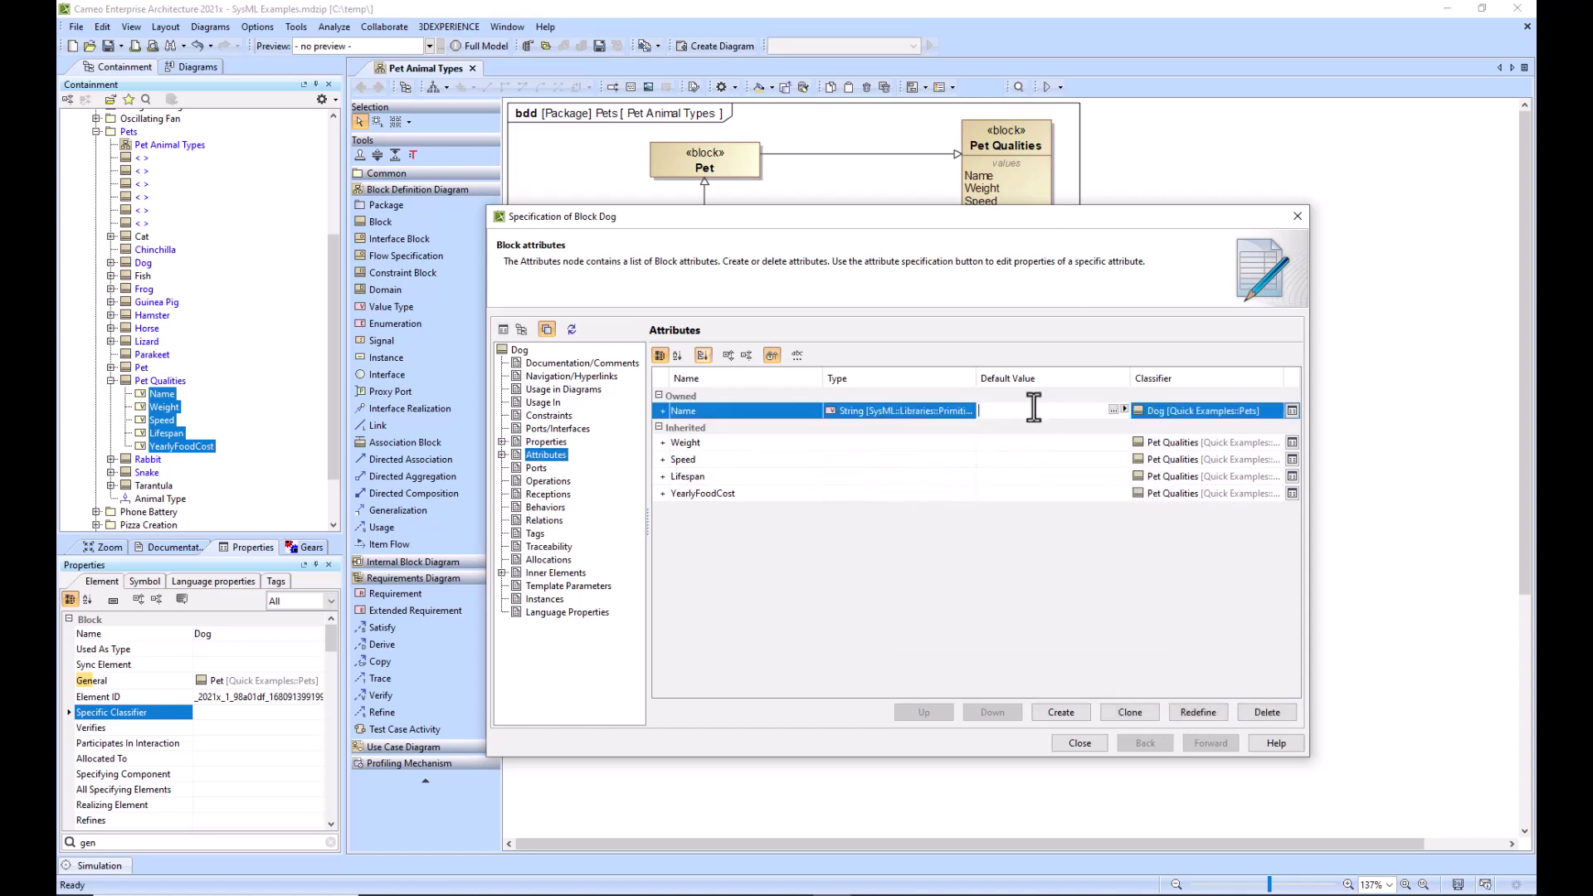
pyautogui.write('Spot')
pyautogui.press('Return')
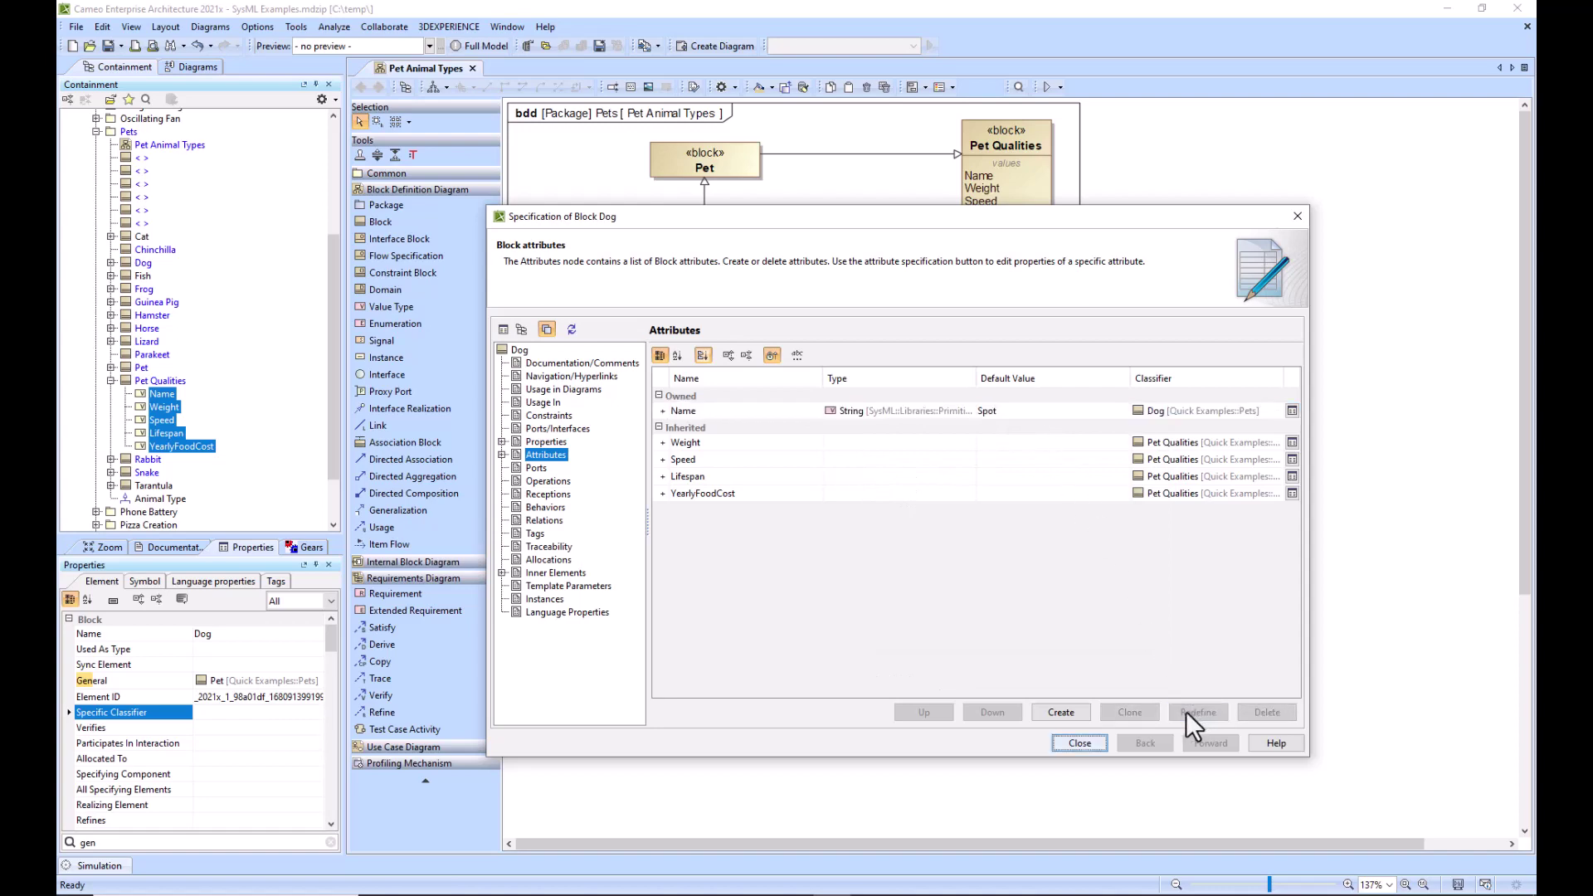
pyautogui.click(1077, 740)
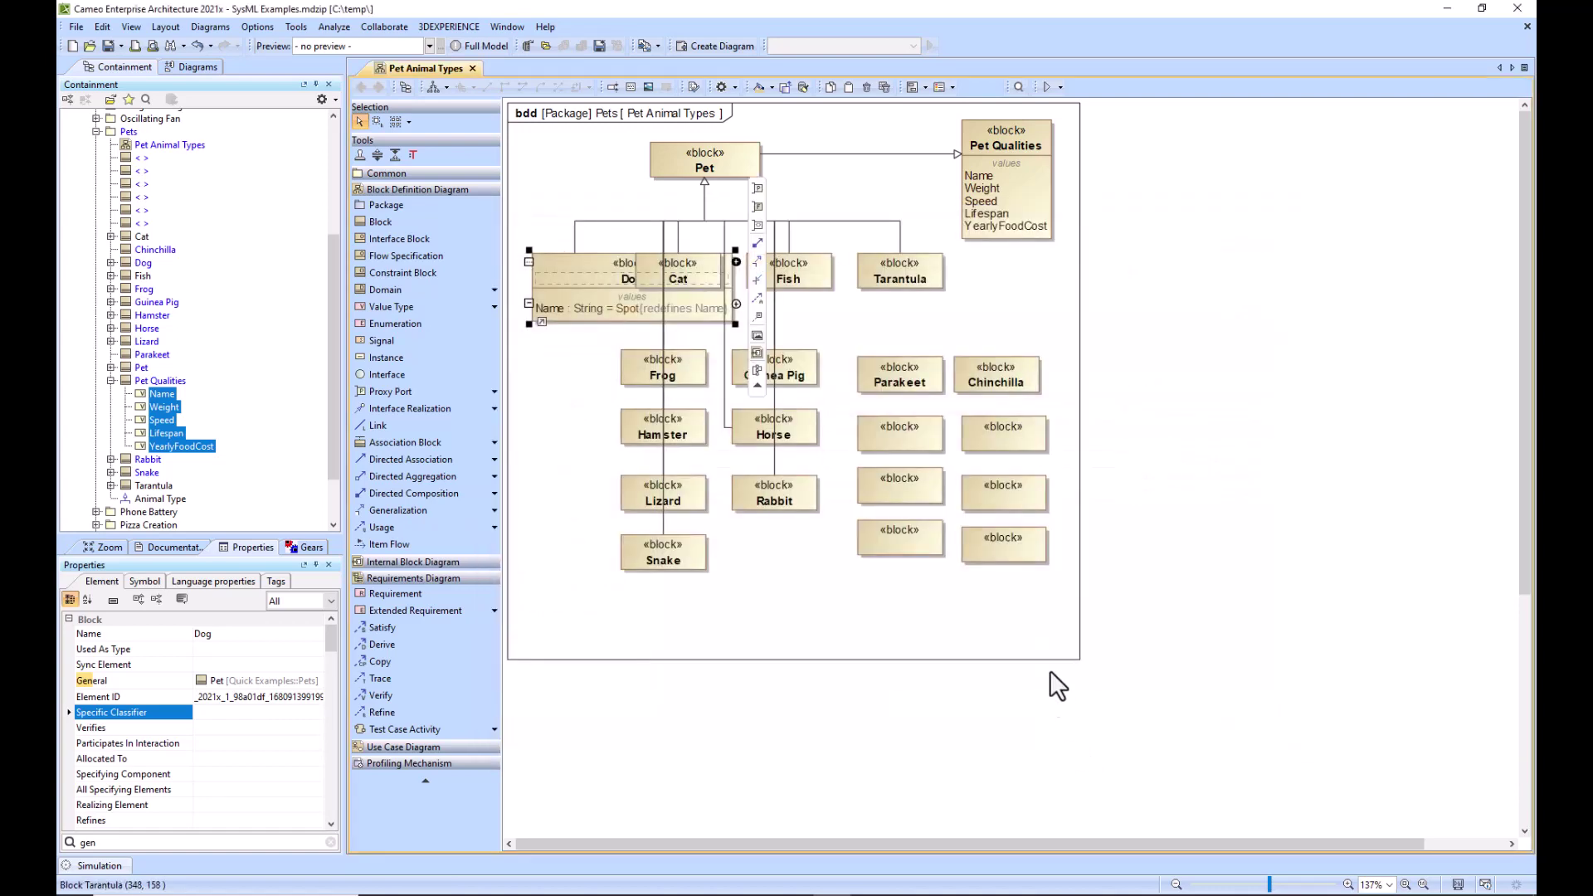
# Move Tarantula under Pet Qualities, Fish into Tarantula's old spot, and Cat left of Fish.
pyautogui.moveTo(901, 277); pyautogui.dragTo(989, 270)
pyautogui.moveTo(802, 273); pyautogui.dragTo(897, 272)
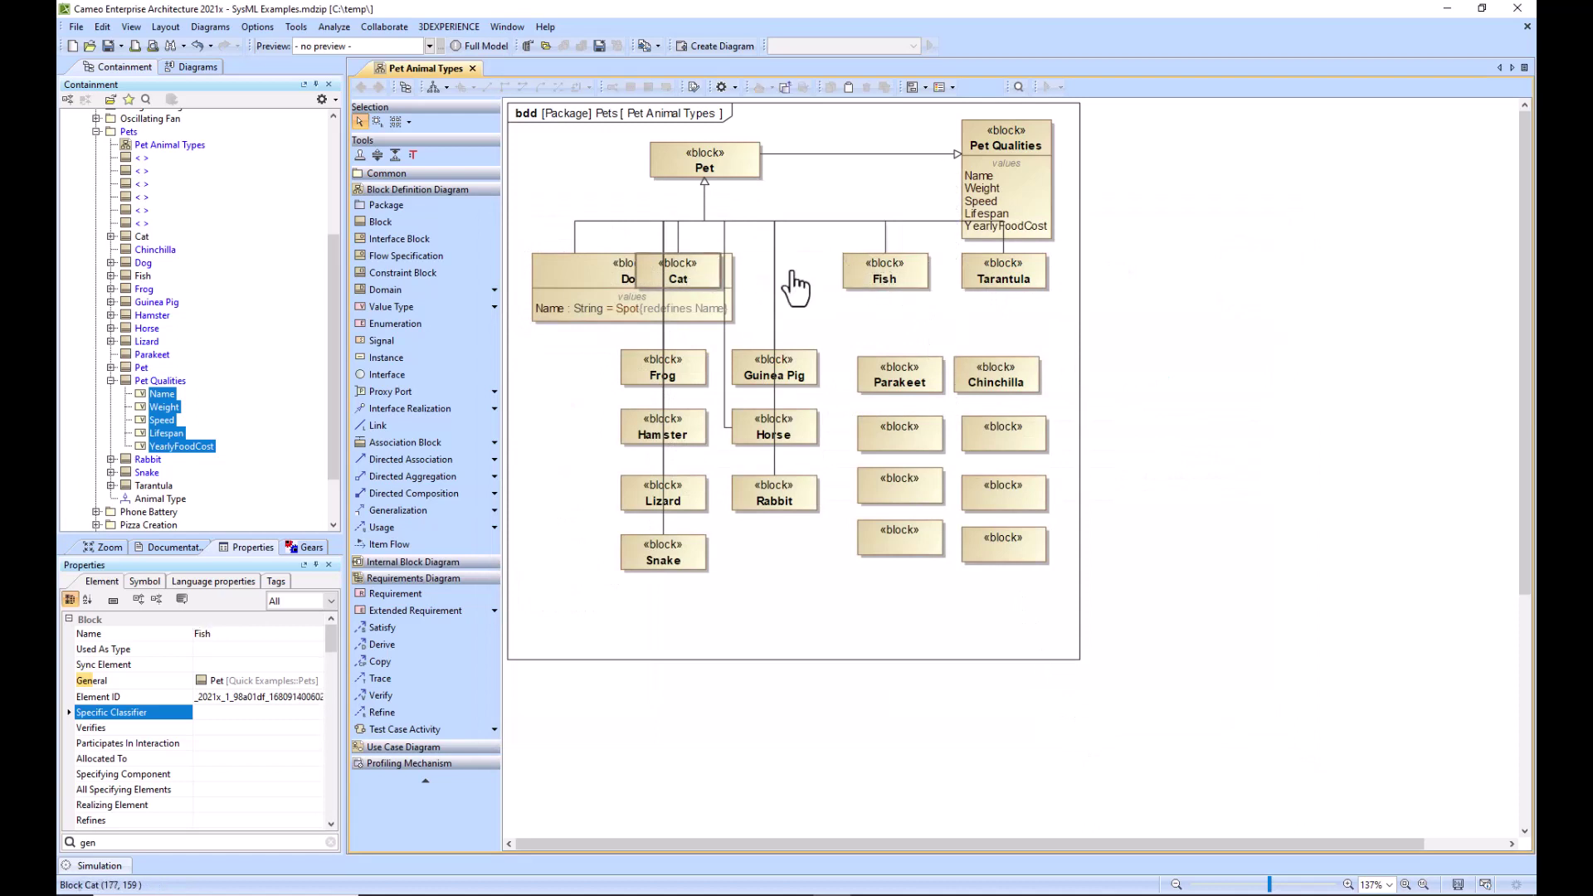
pyautogui.moveTo(678, 278); pyautogui.dragTo(810, 278)
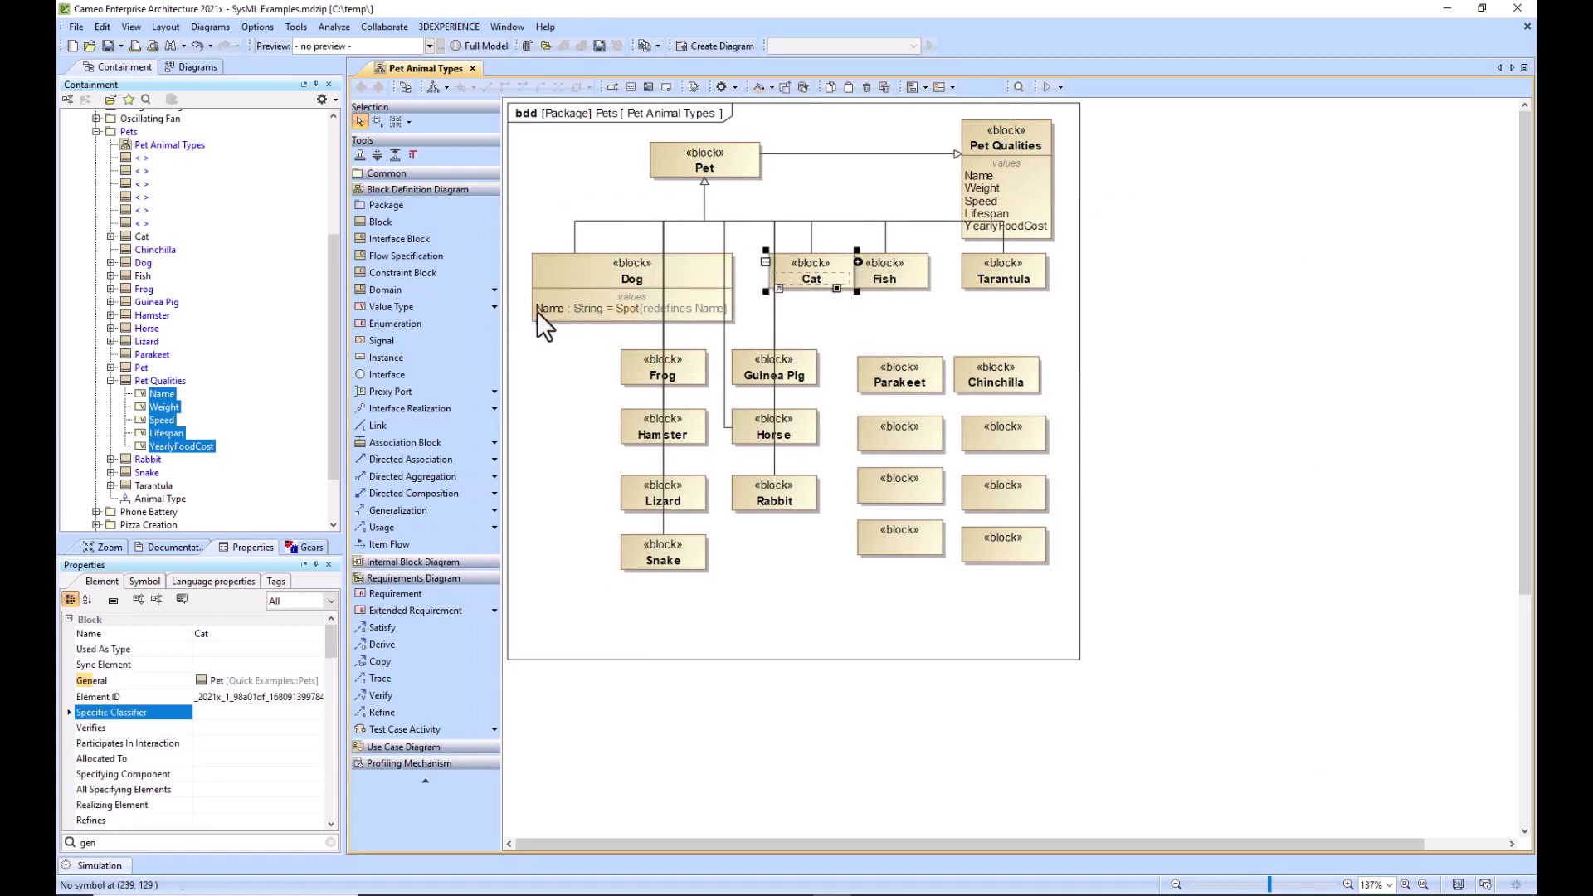